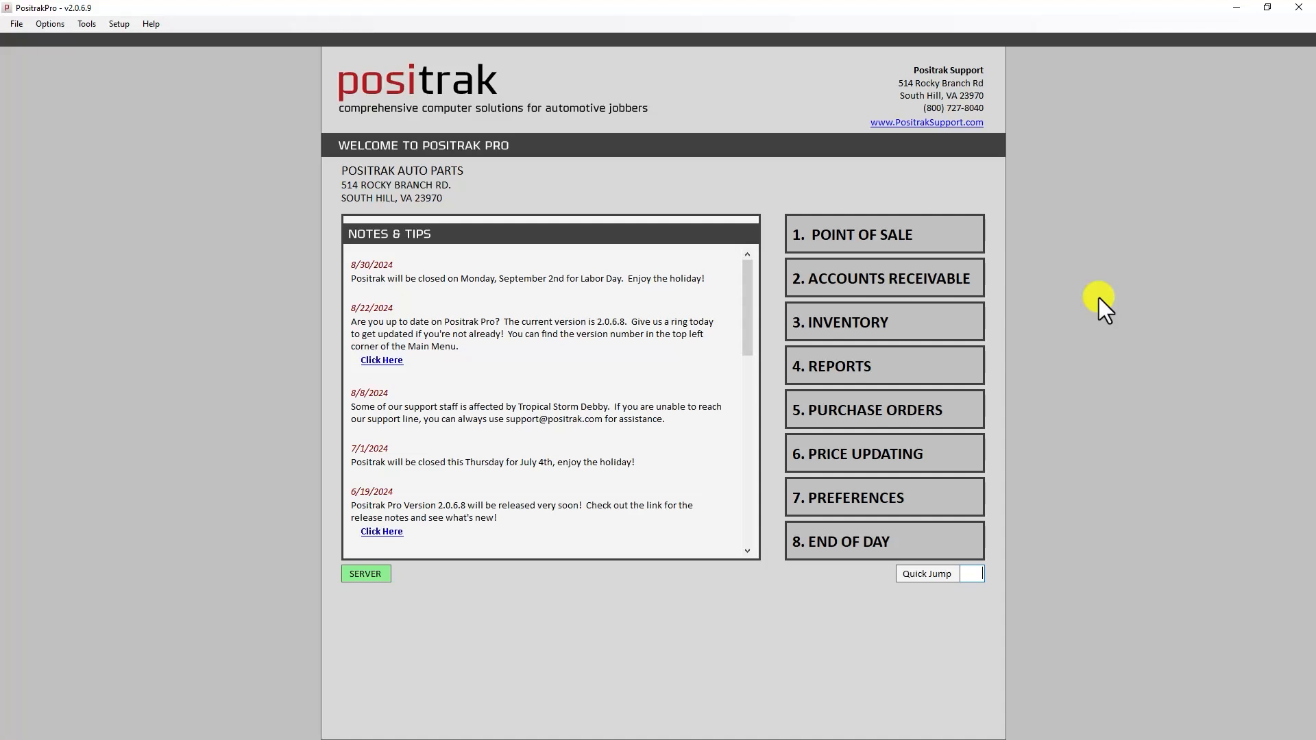
- Load the garage's charge account, with its 810.00 balance, onto a new point-of-sale invoice
{"action": "left_click", "coordinate": [963, 235]}
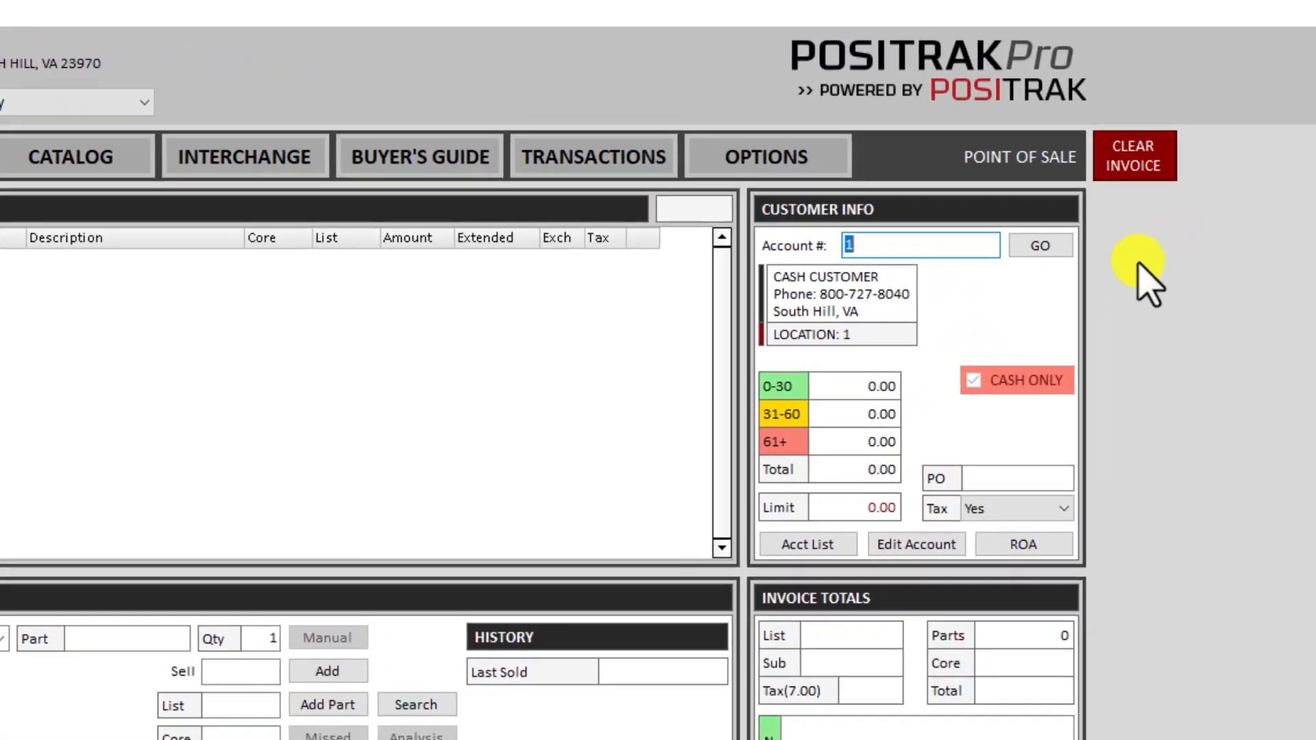
{"action": "type", "text": "johns"}
{"action": "key", "text": "Return"}
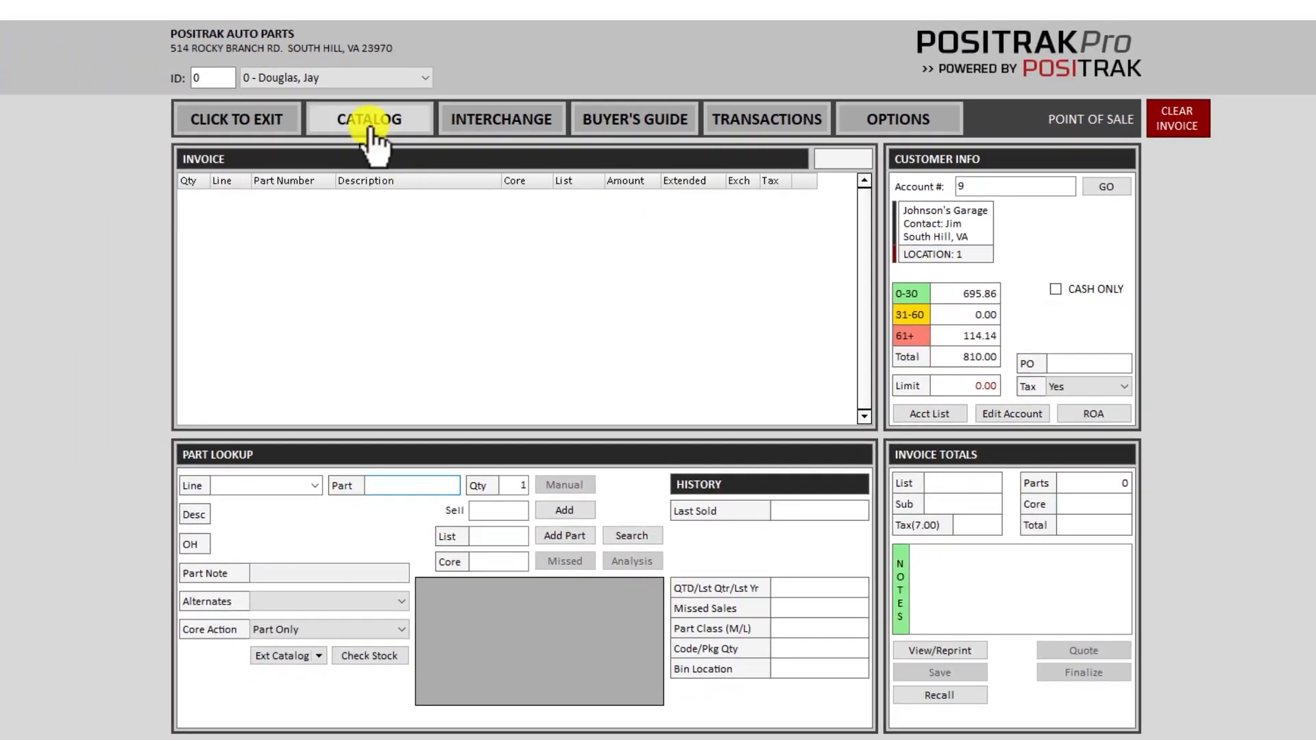
- Set the catalog vehicle to a 2014 Honda Pilot 3.5L V6 and bring up its Fluid Capacities
{"action": "left_click", "coordinate": [159, 145]}
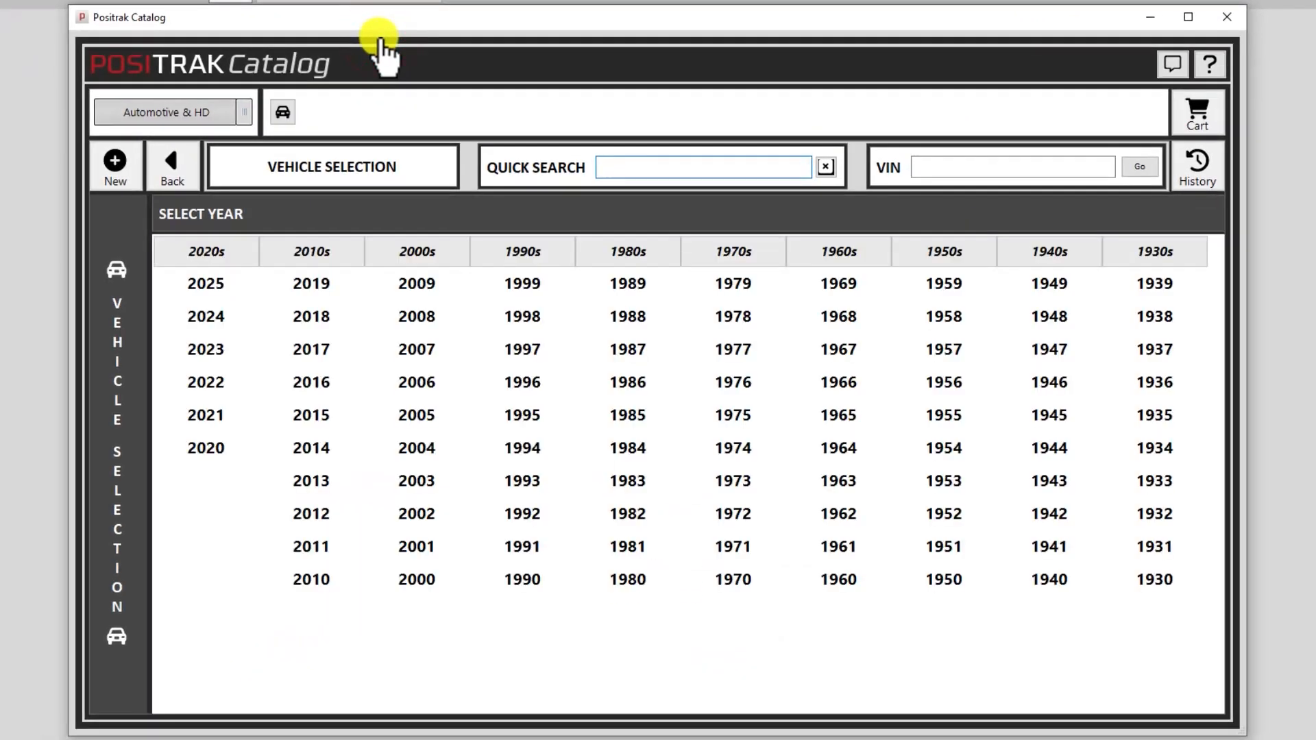
{"action": "left_click", "coordinate": [943, 170]}
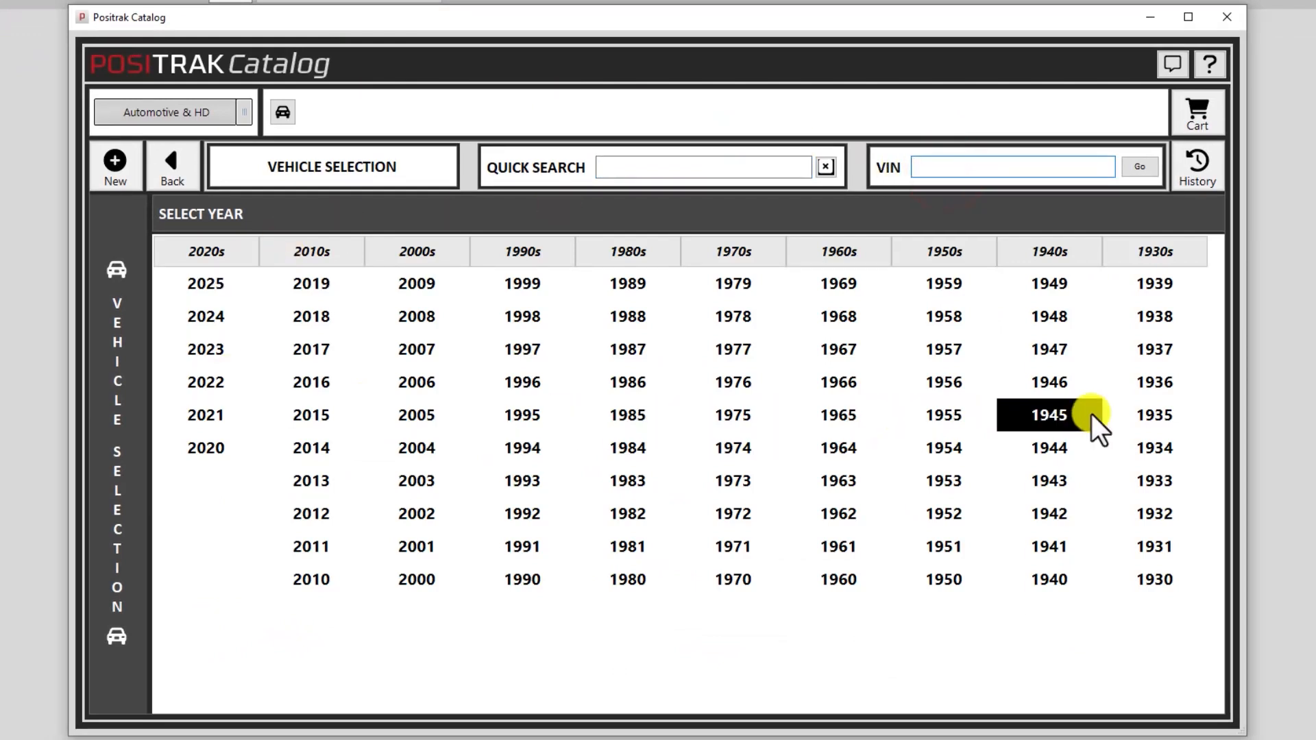
{"action": "left_click", "coordinate": [329, 444]}
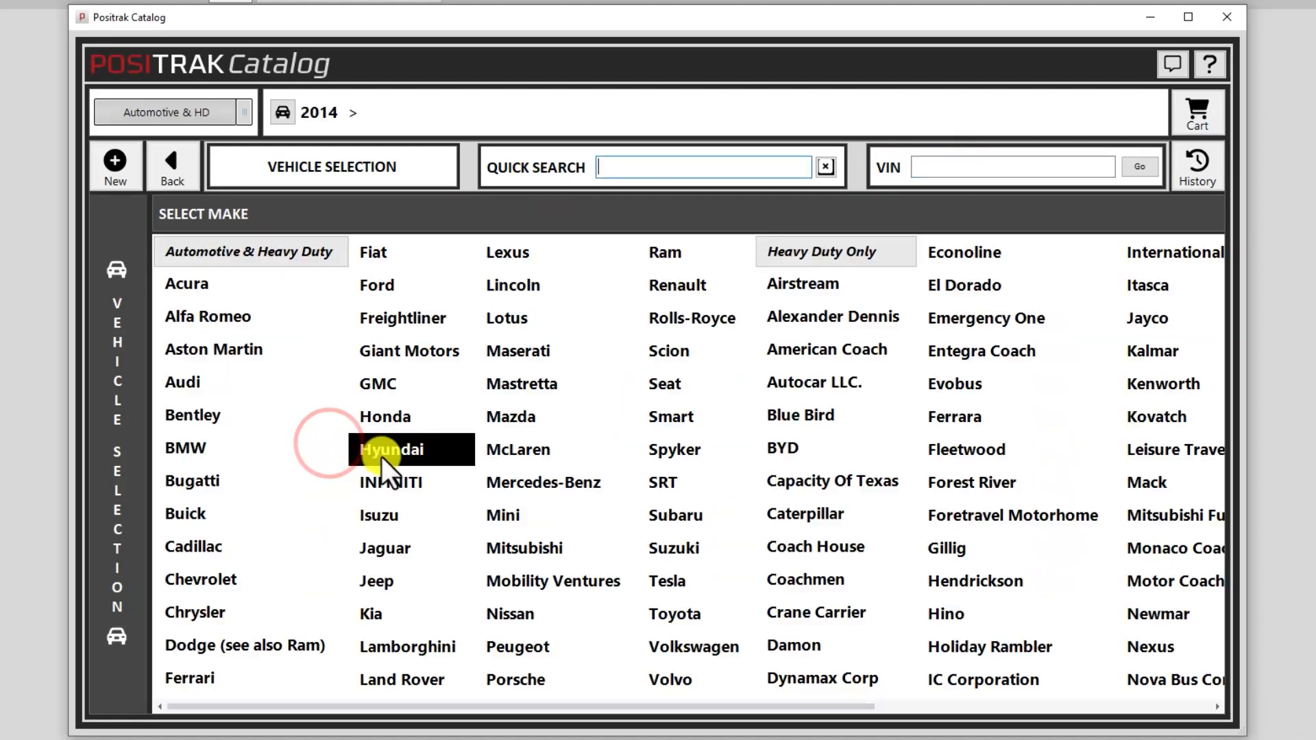
{"action": "left_click", "coordinate": [397, 417]}
{"action": "left_click", "coordinate": [224, 584]}
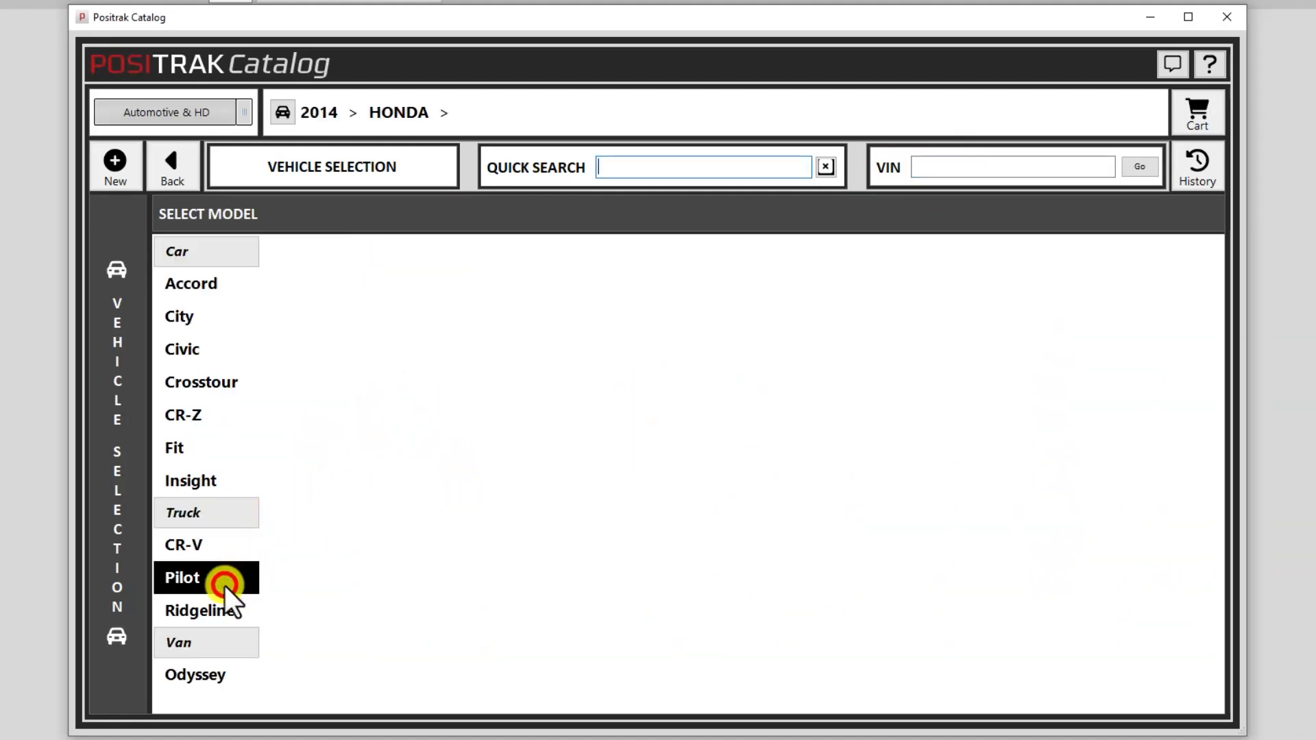
{"action": "left_click", "coordinate": [584, 344]}
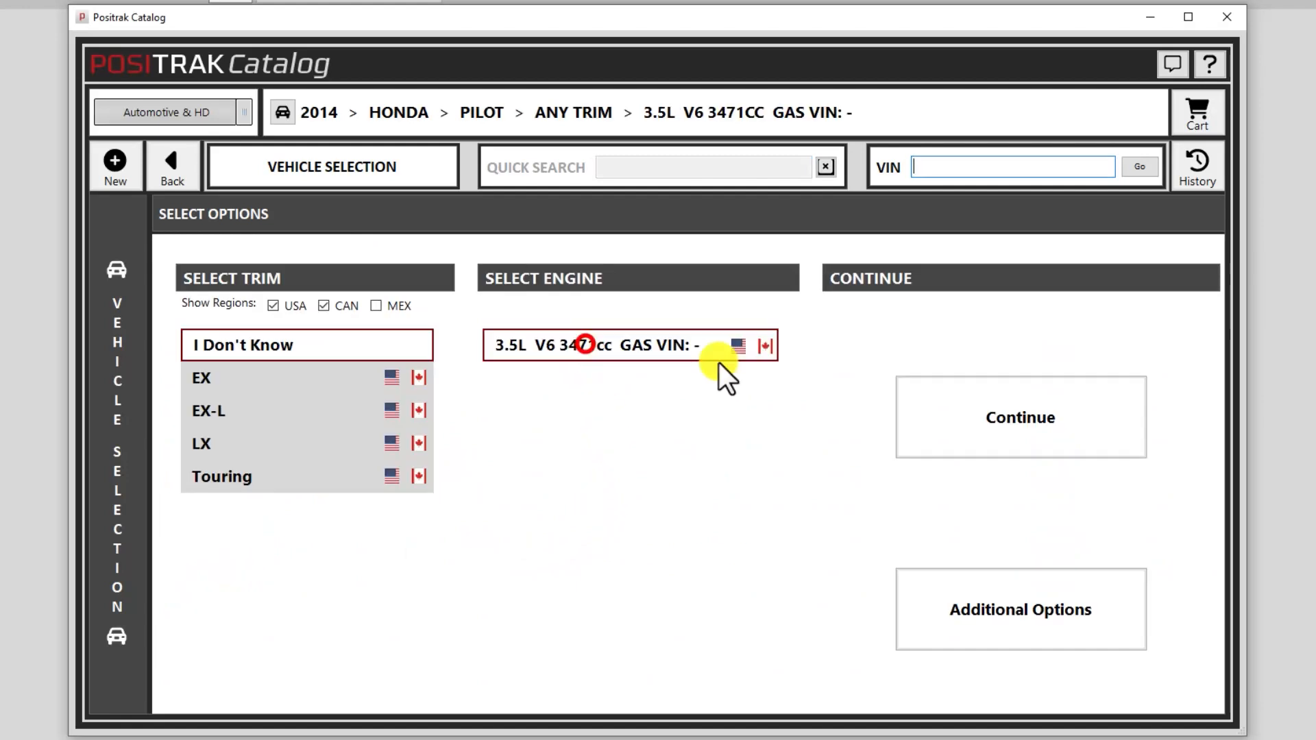
{"action": "left_click", "coordinate": [992, 418]}
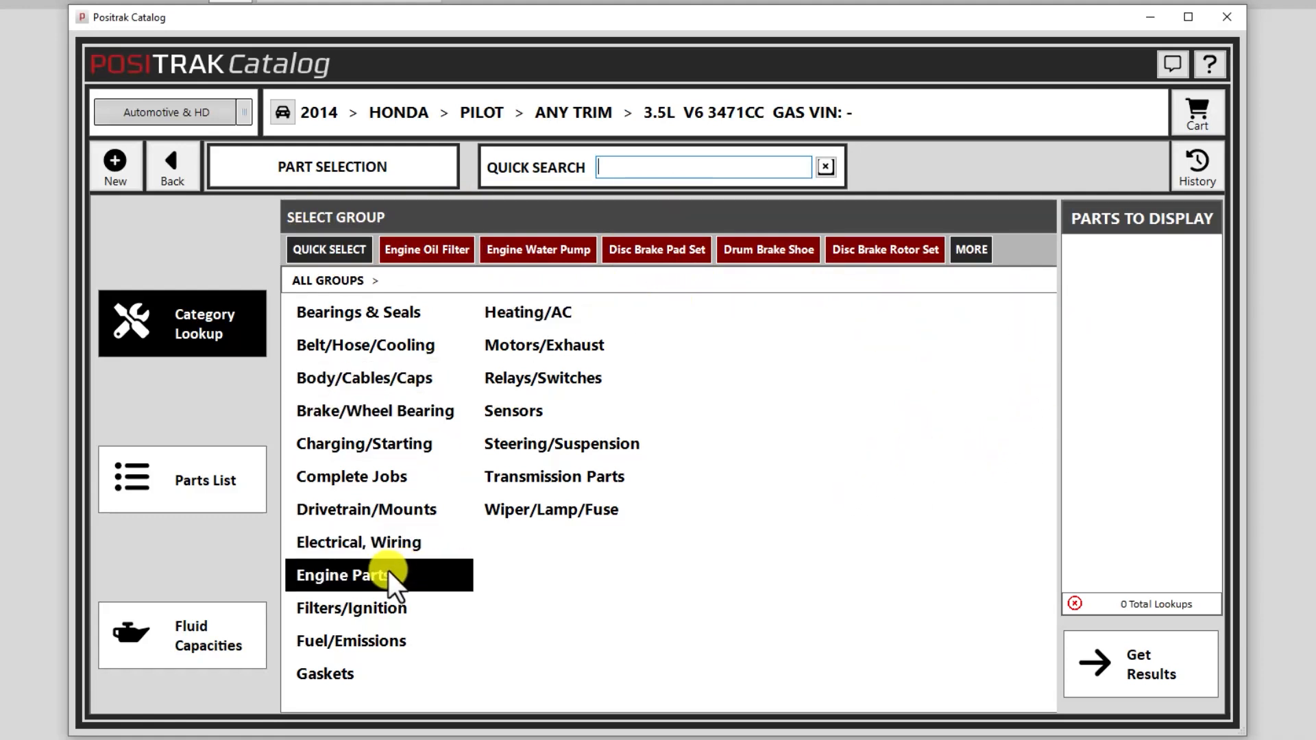
{"action": "left_click", "coordinate": [230, 637]}
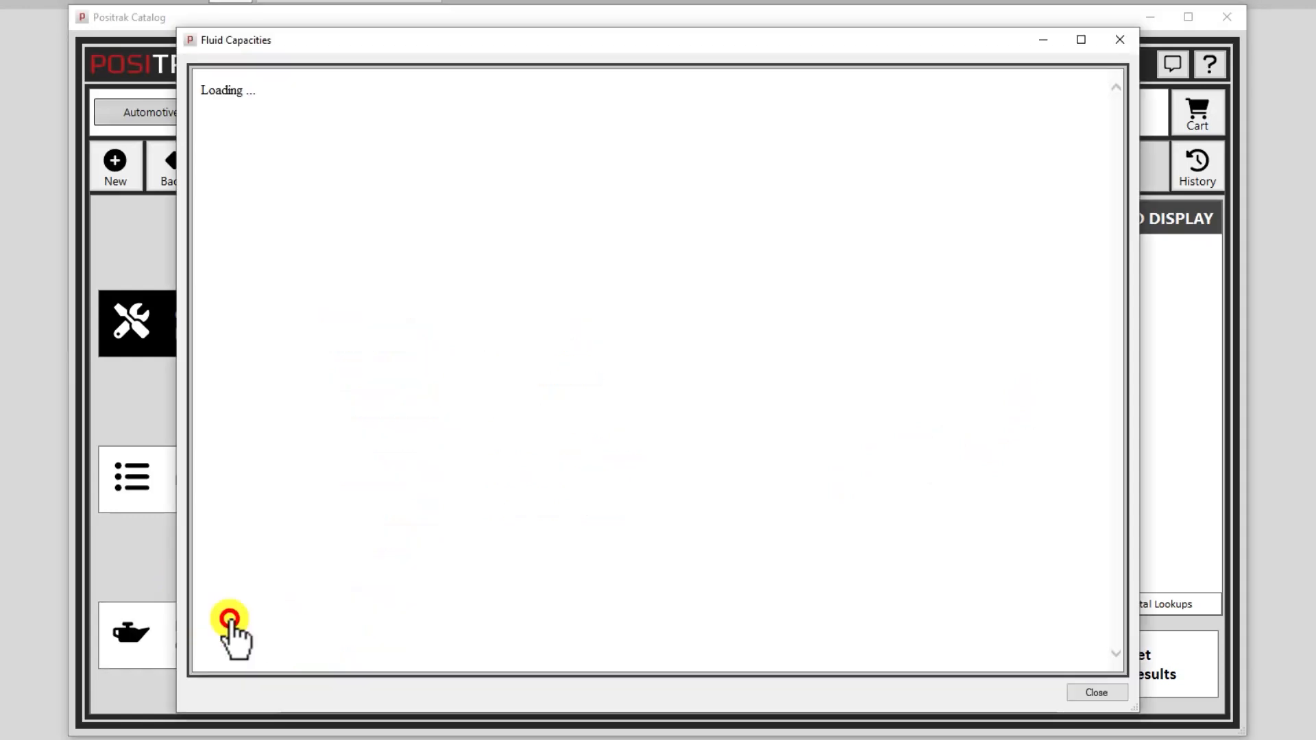
- Review the Pilot's fluid capacities (4.3L / 4.55Q engine oil with filter), then close the window
{"action": "left_click_drag", "start_coordinate": [505, 479], "coordinate": [426, 477]}
{"action": "scroll", "coordinate": [607, 482], "scroll_direction": "down", "scroll_amount": 3}
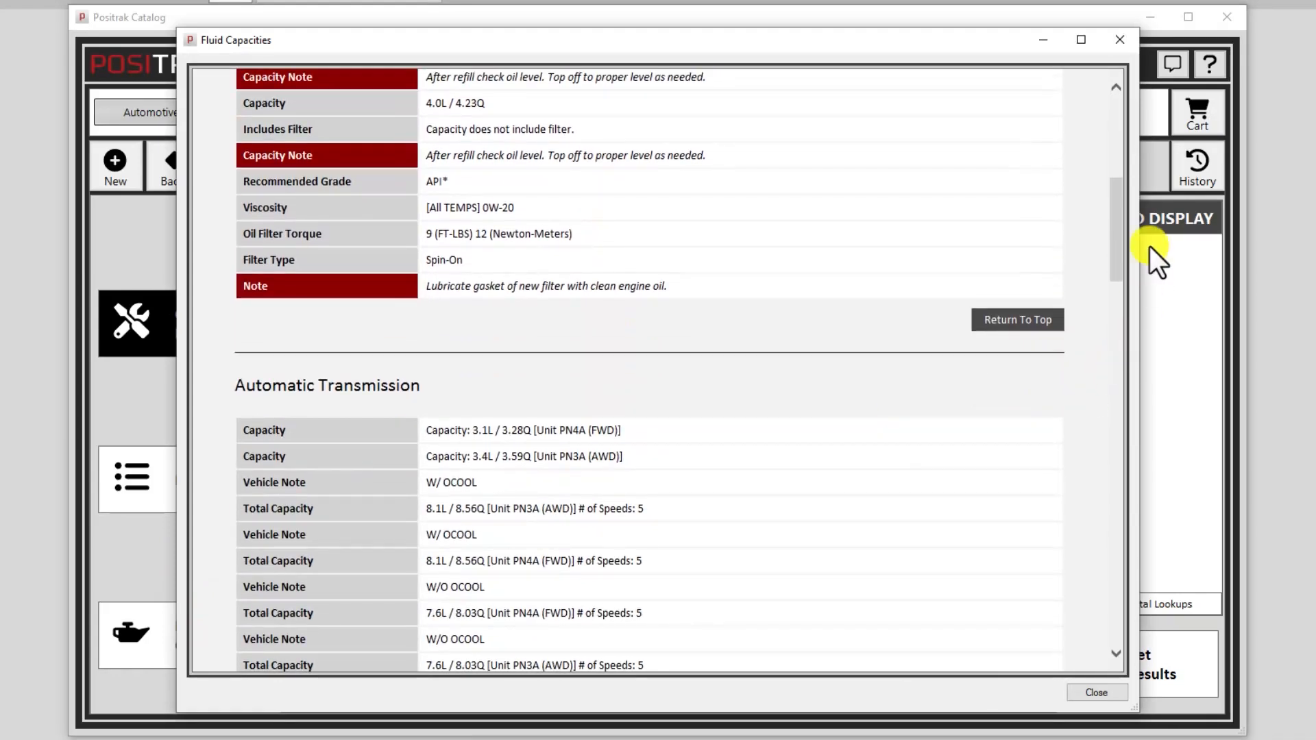
{"action": "left_click_drag", "start_coordinate": [1119, 251], "coordinate": [1129, 150]}
{"action": "left_click", "coordinate": [1120, 39]}
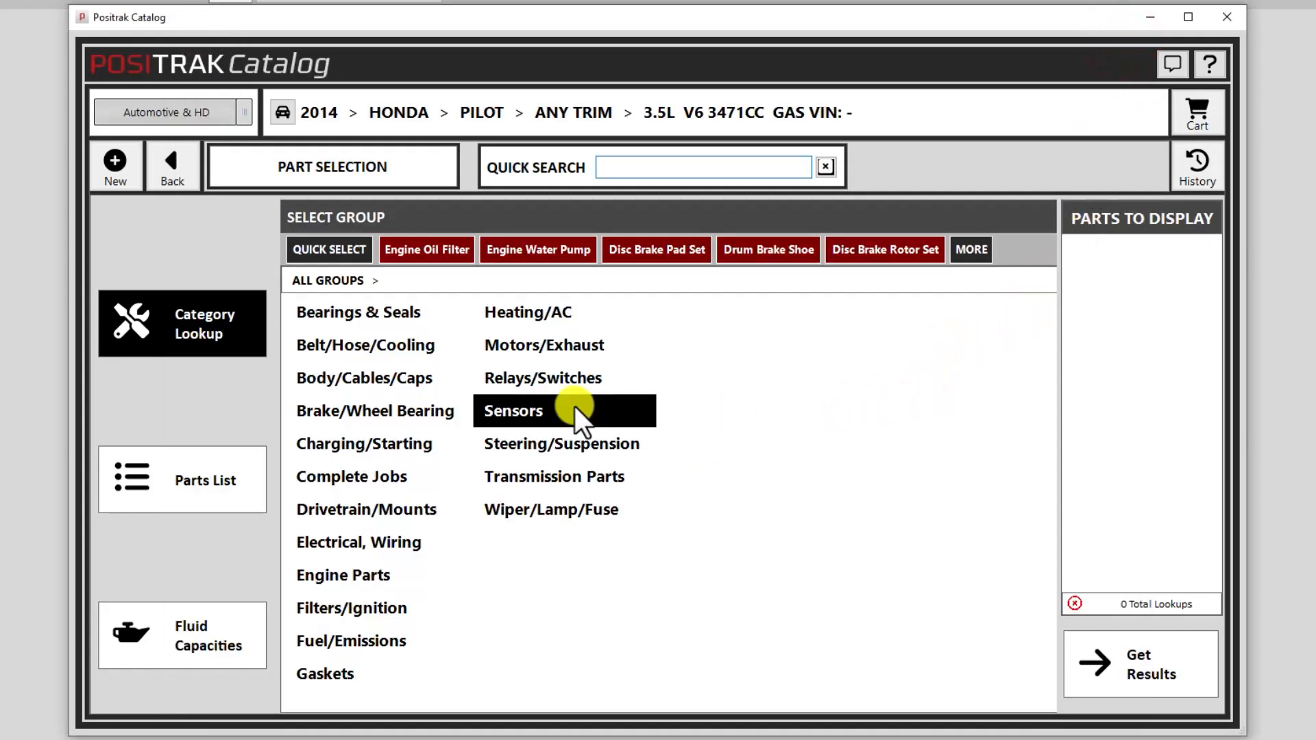
- Under Belt/Hose/Cooling, select only Water Pump and list results GAT 41184 and GMB 135-1530
{"action": "left_click", "coordinate": [376, 346]}
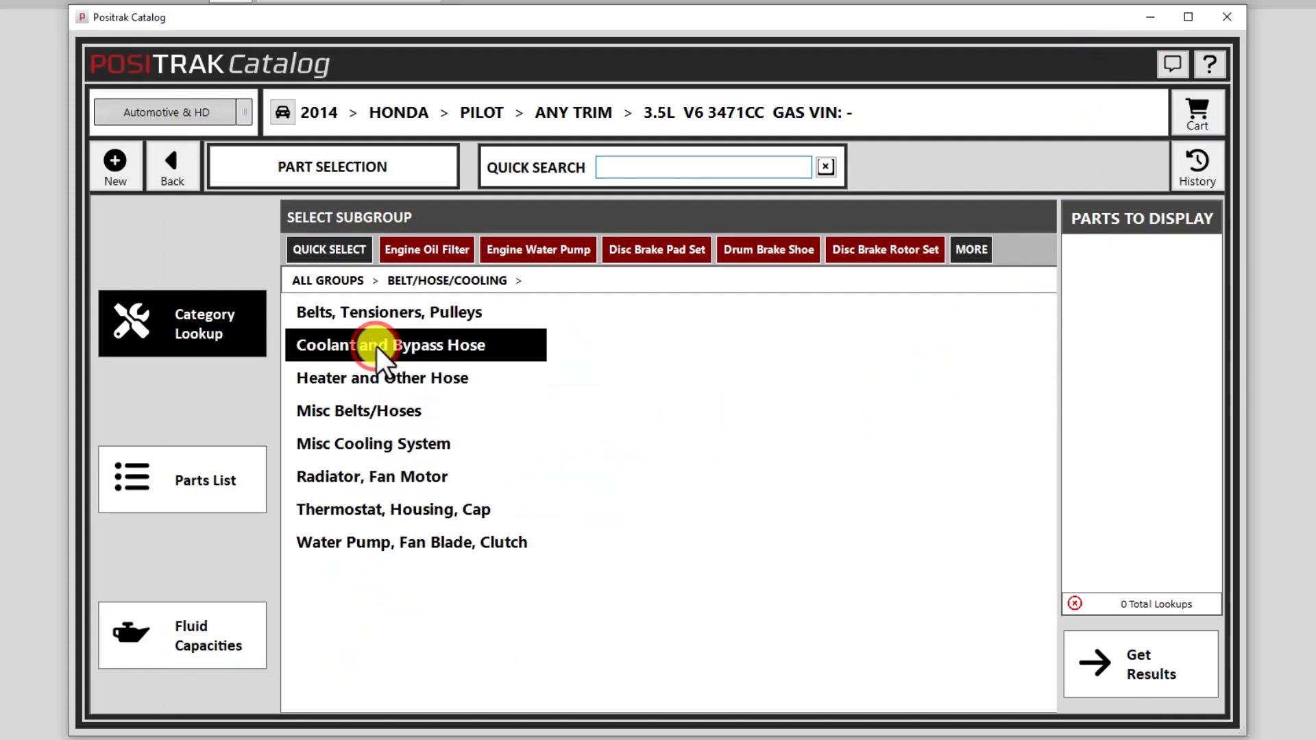
{"action": "left_click", "coordinate": [405, 541]}
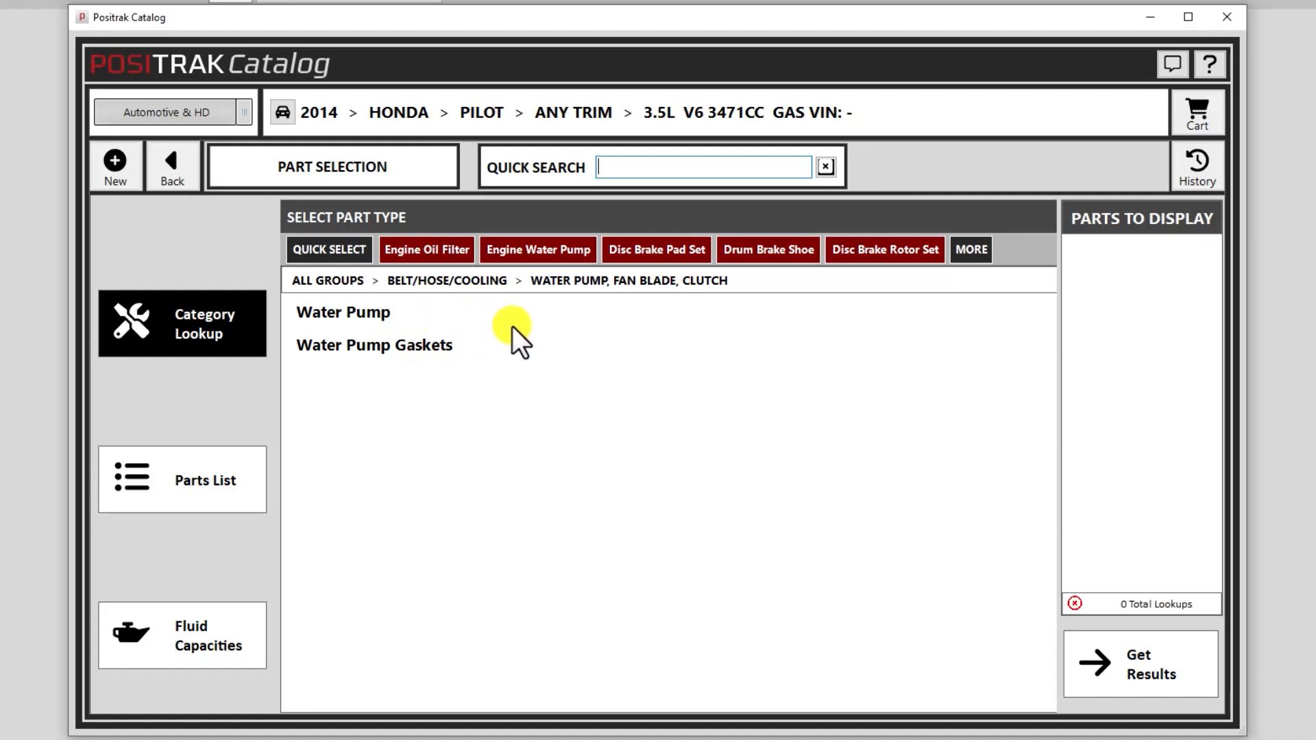
{"action": "left_click", "coordinate": [423, 314]}
{"action": "left_click", "coordinate": [417, 345]}
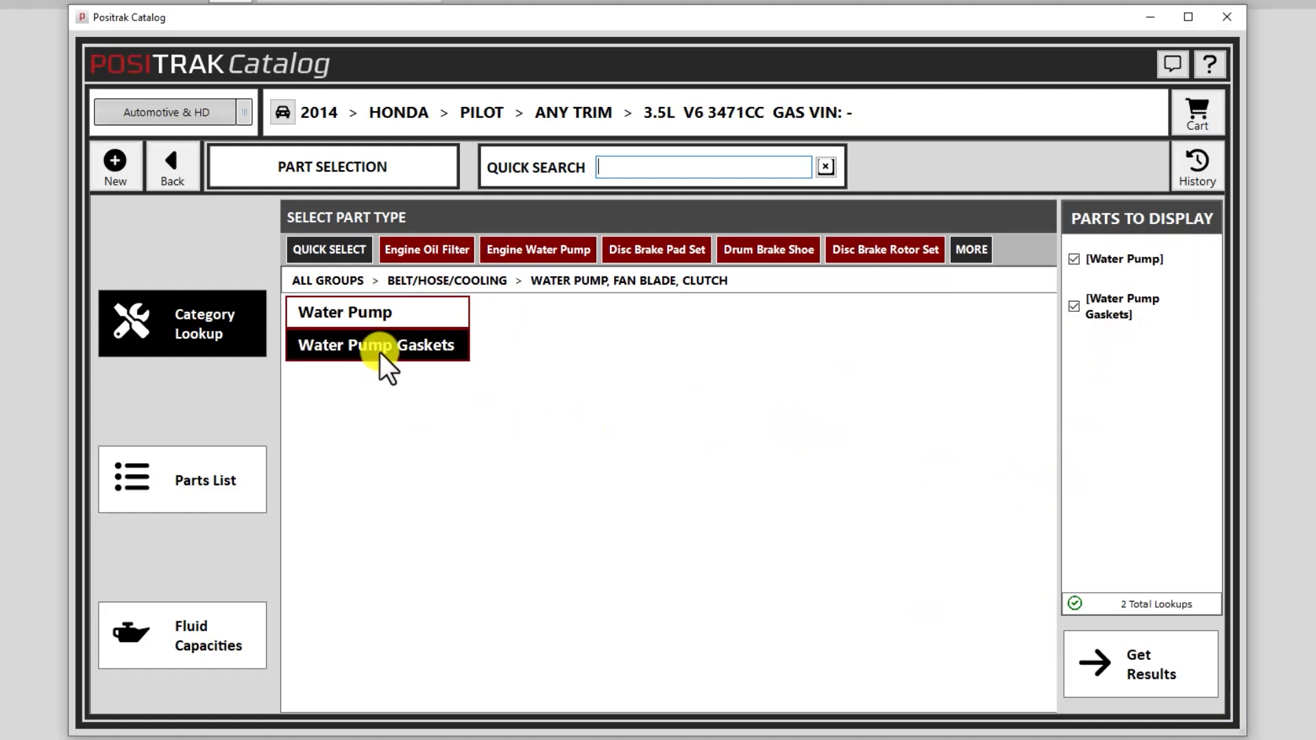
{"action": "left_click", "coordinate": [401, 345]}
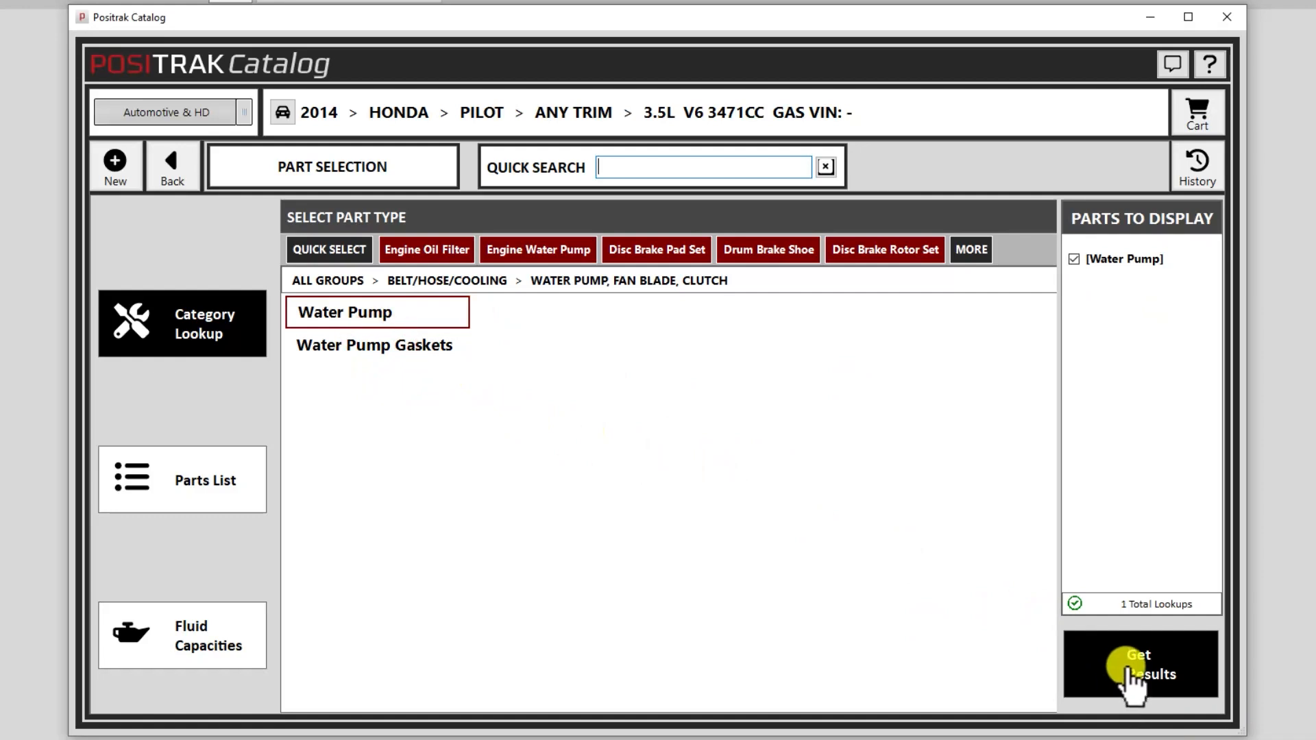
{"action": "left_click", "coordinate": [1129, 662]}
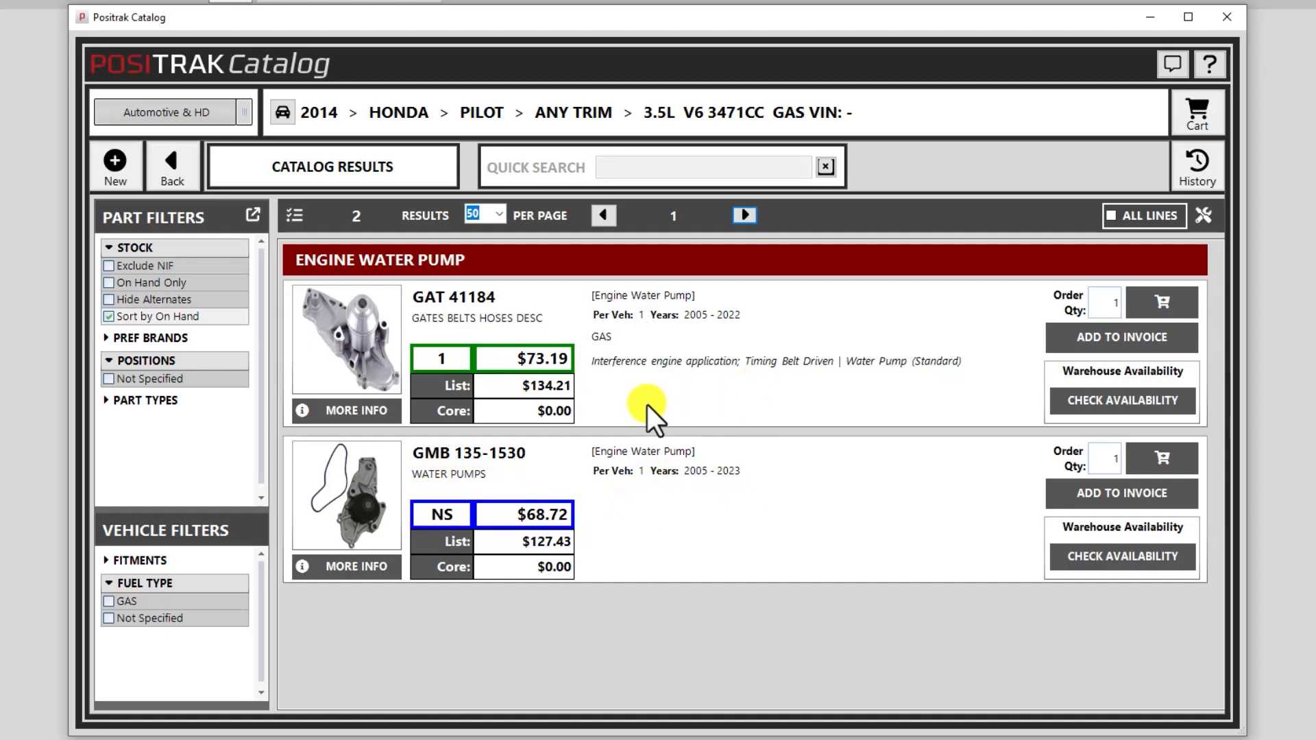
{"action": "left_click", "coordinate": [353, 413]}
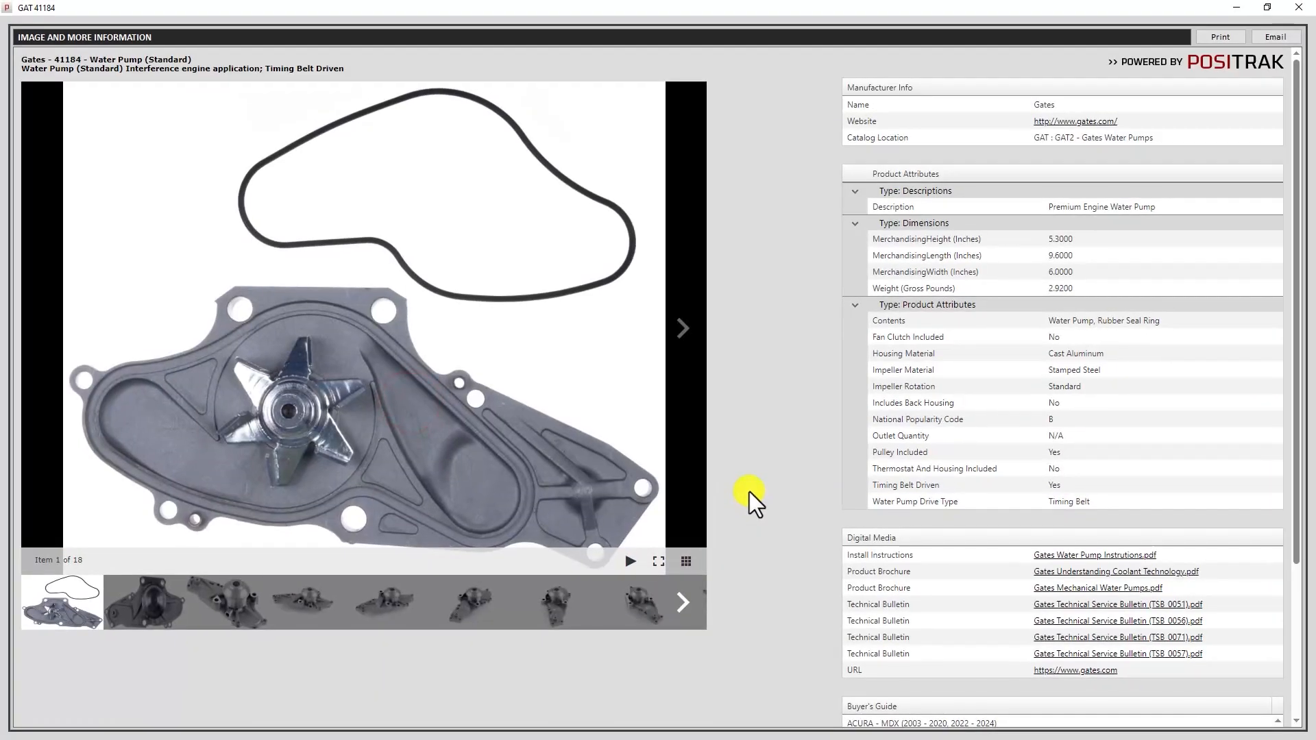
{"action": "left_click", "coordinate": [684, 606]}
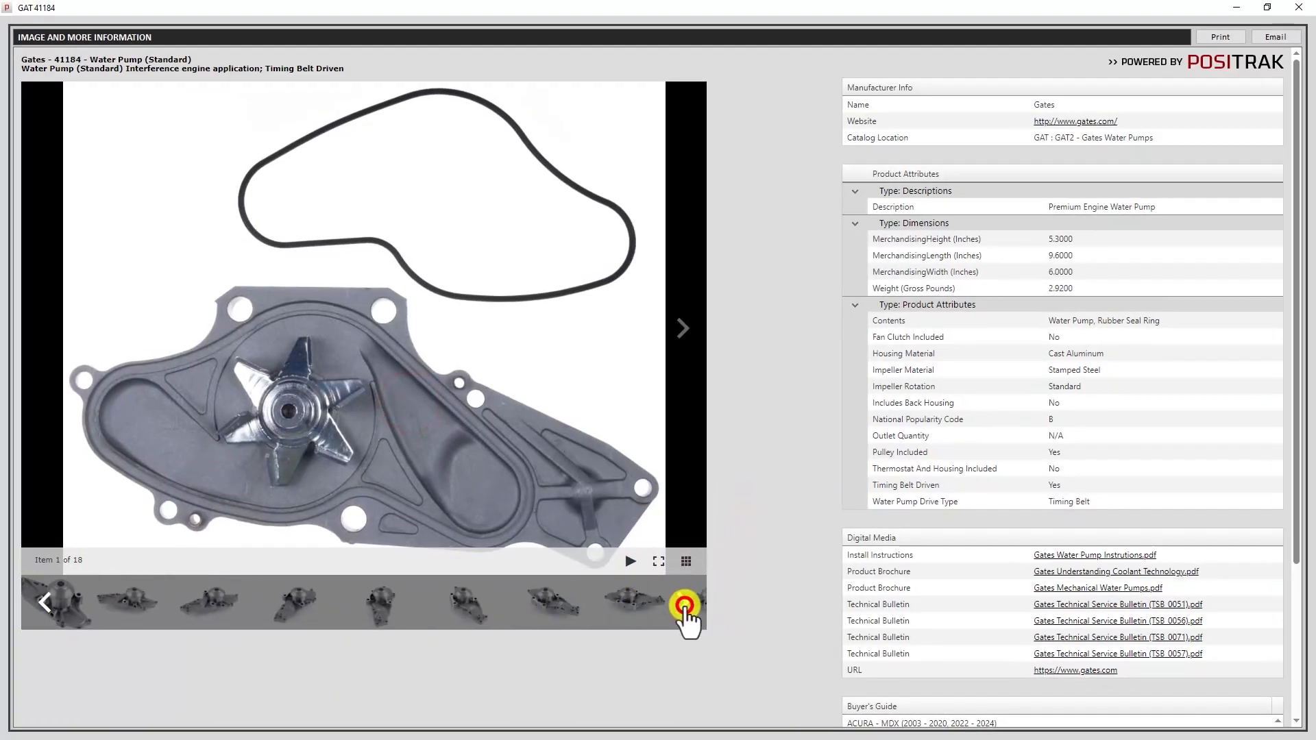
{"action": "left_click", "coordinate": [680, 607]}
{"action": "left_click", "coordinate": [676, 607]}
{"action": "left_click", "coordinate": [673, 606]}
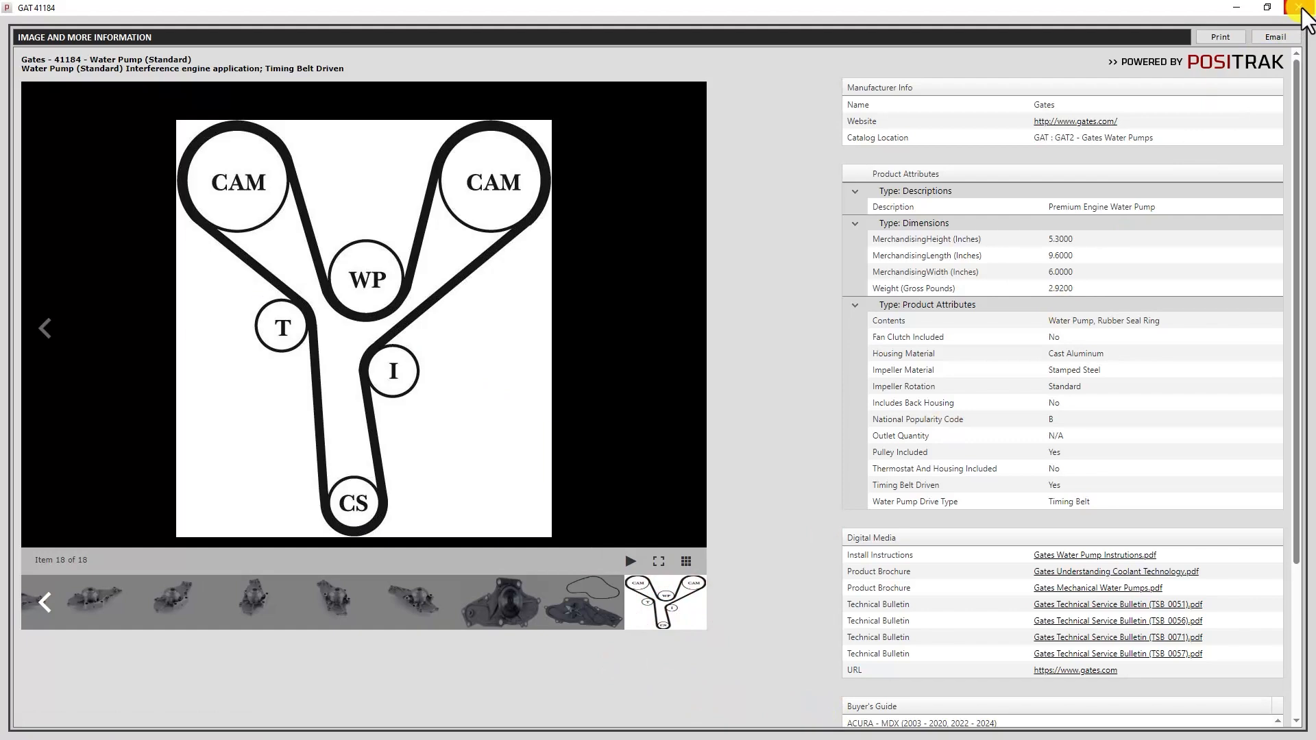
{"action": "left_click", "coordinate": [1301, 13]}
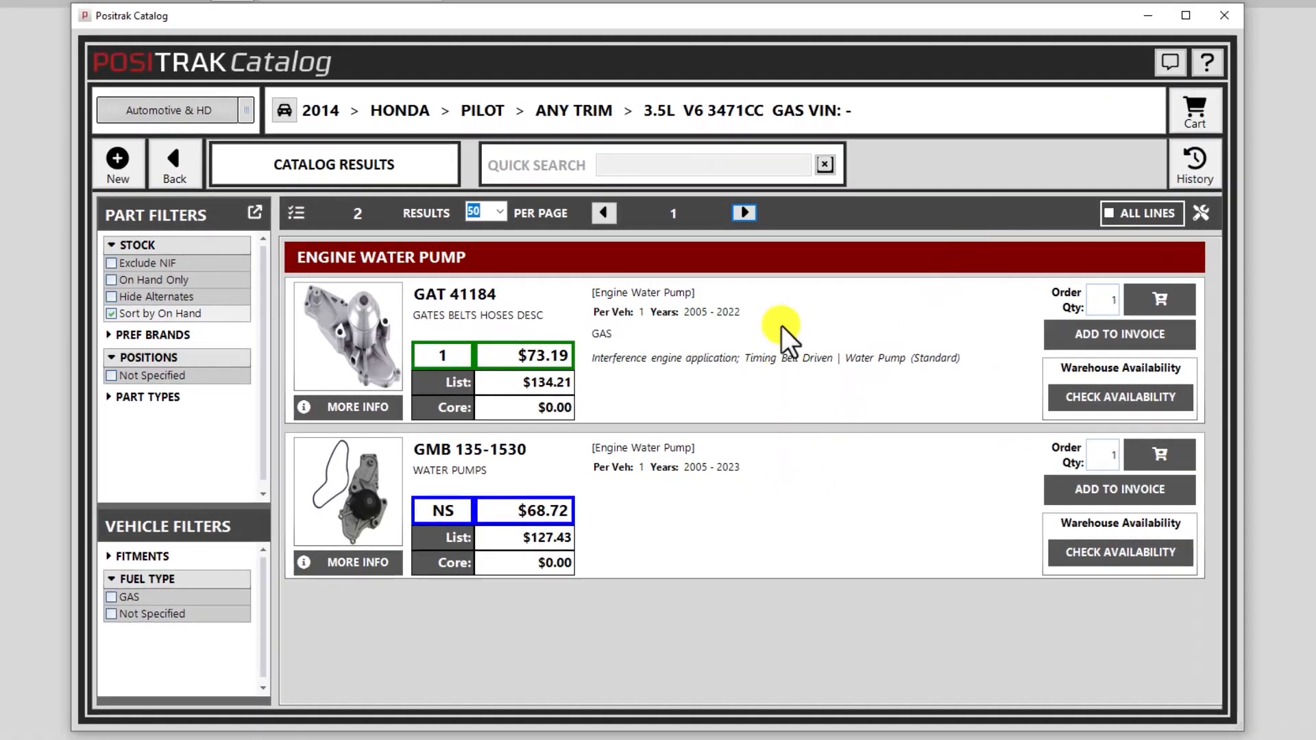
{"action": "left_click", "coordinate": [1118, 336]}
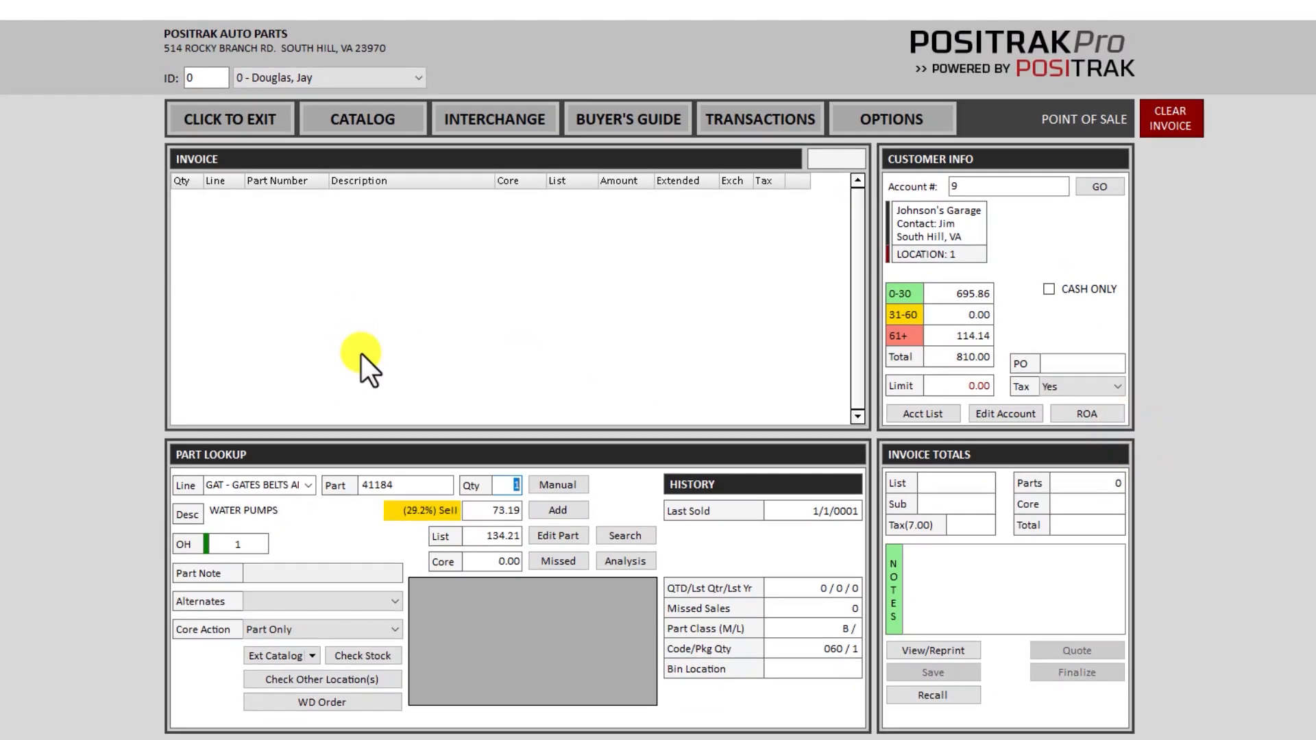
- Add the GAT 41184 water pump to the invoice for a 78.31 total and reopen the catalog
{"action": "key", "text": "Return"}
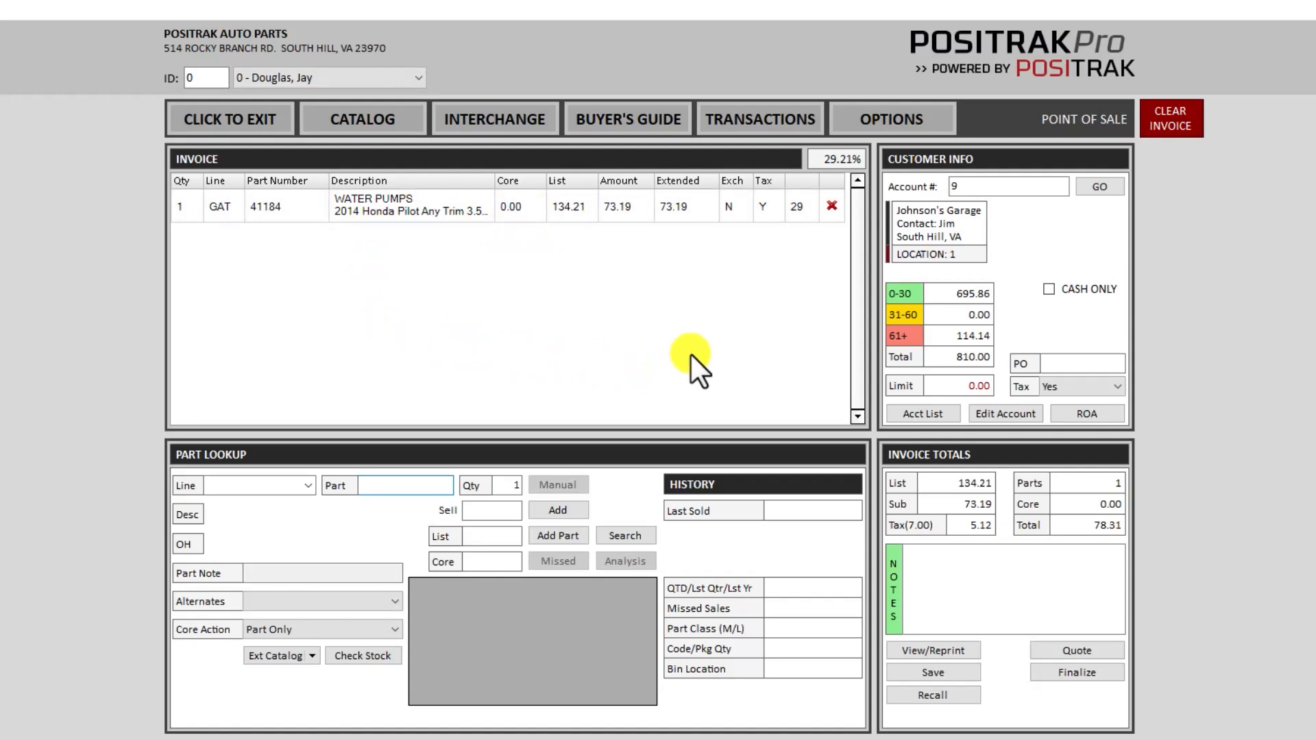
{"action": "left_click", "coordinate": [405, 106]}
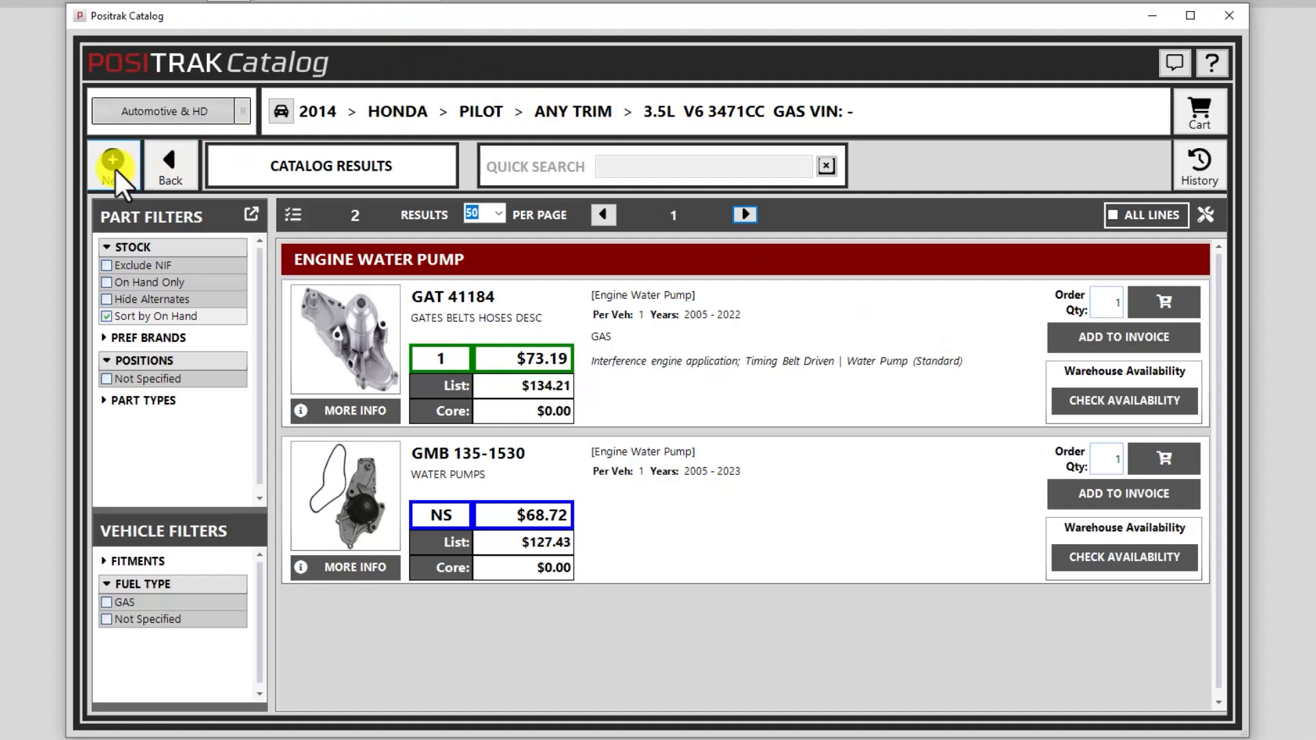
- Go back from the water pump results to the Pilot's part group list
{"action": "left_click", "coordinate": [295, 217]}
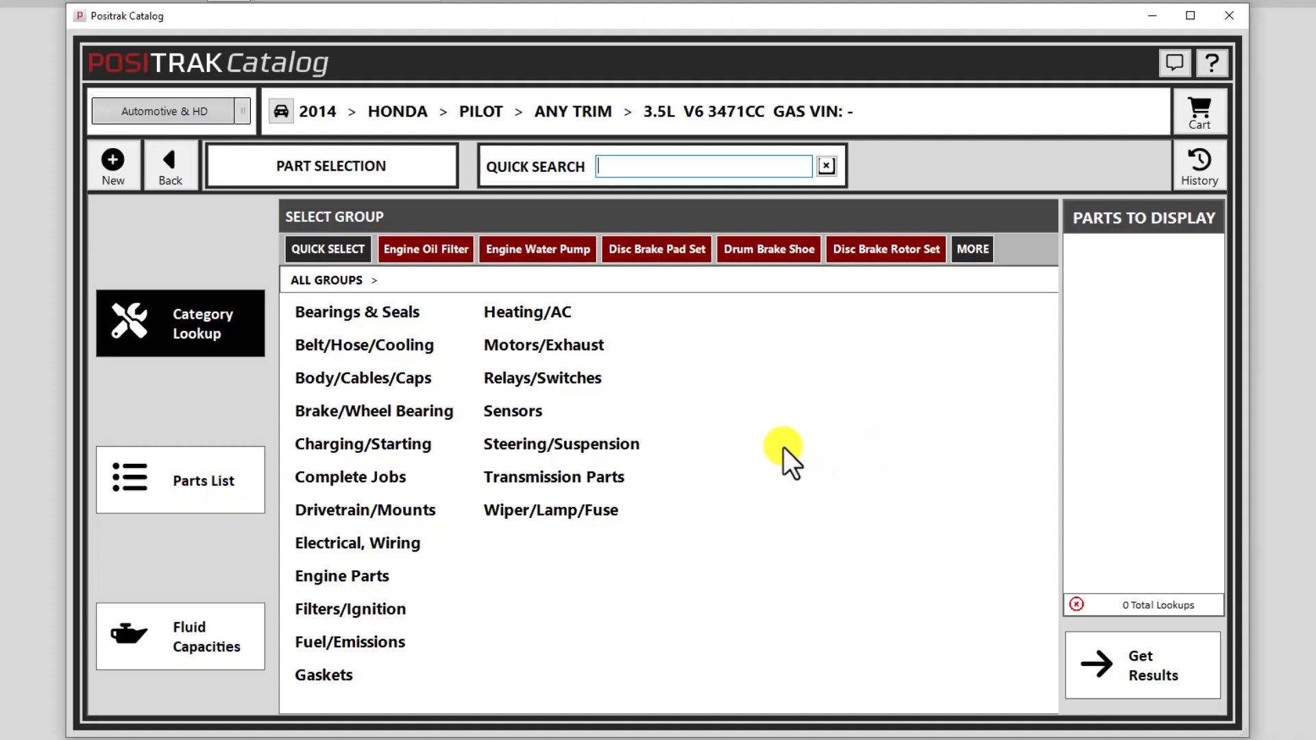
- Close the catalog and clear the water pump invoice
{"action": "left_click", "coordinate": [1229, 16]}
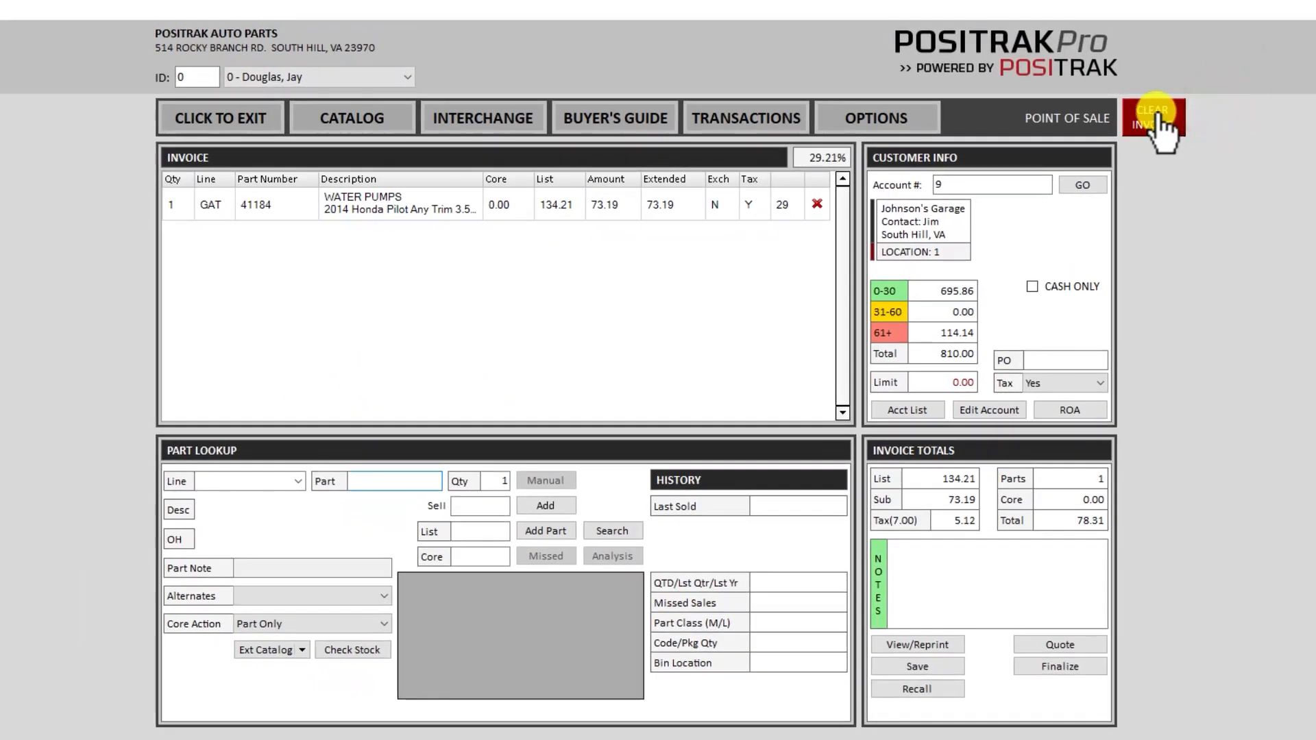
{"action": "left_click", "coordinate": [1156, 117]}
{"action": "key", "text": "Return"}
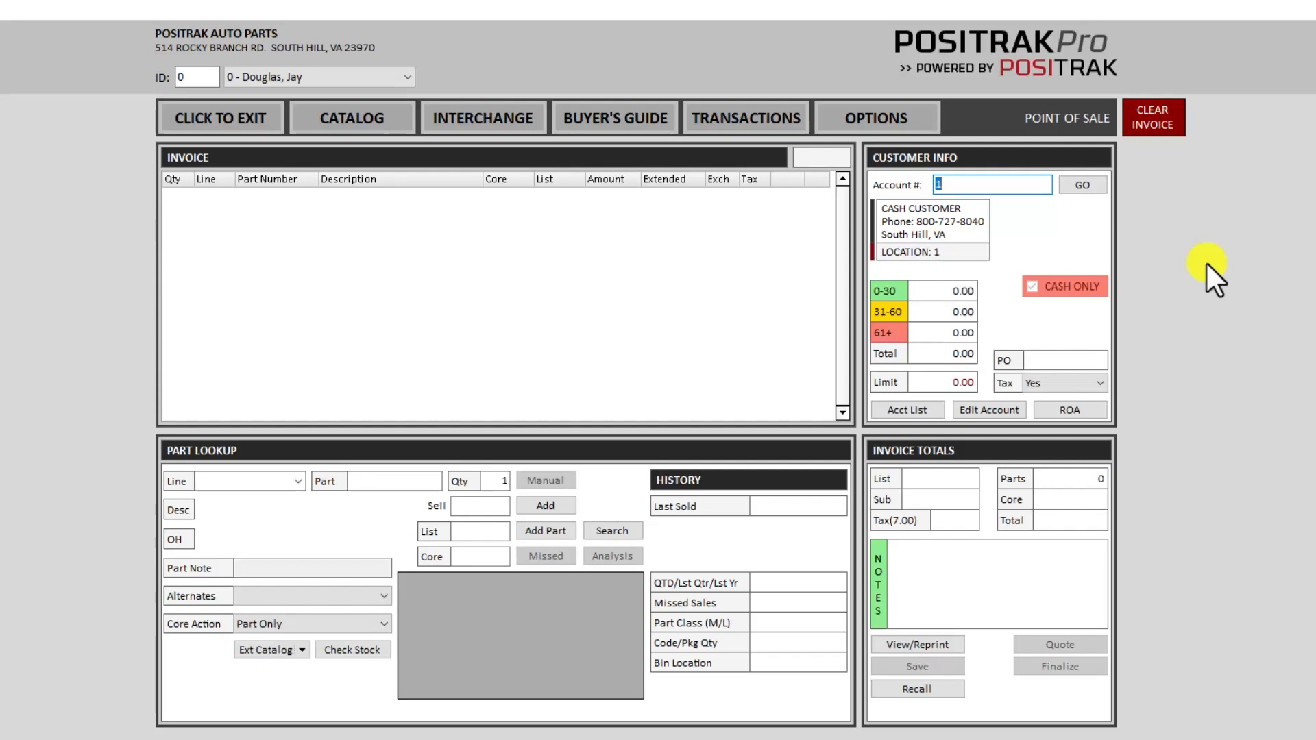
- Reload the garage's account by its account number and open Make a Payment for the 810.00 due
{"action": "type", "text": "9"}
{"action": "key", "text": "Return"}
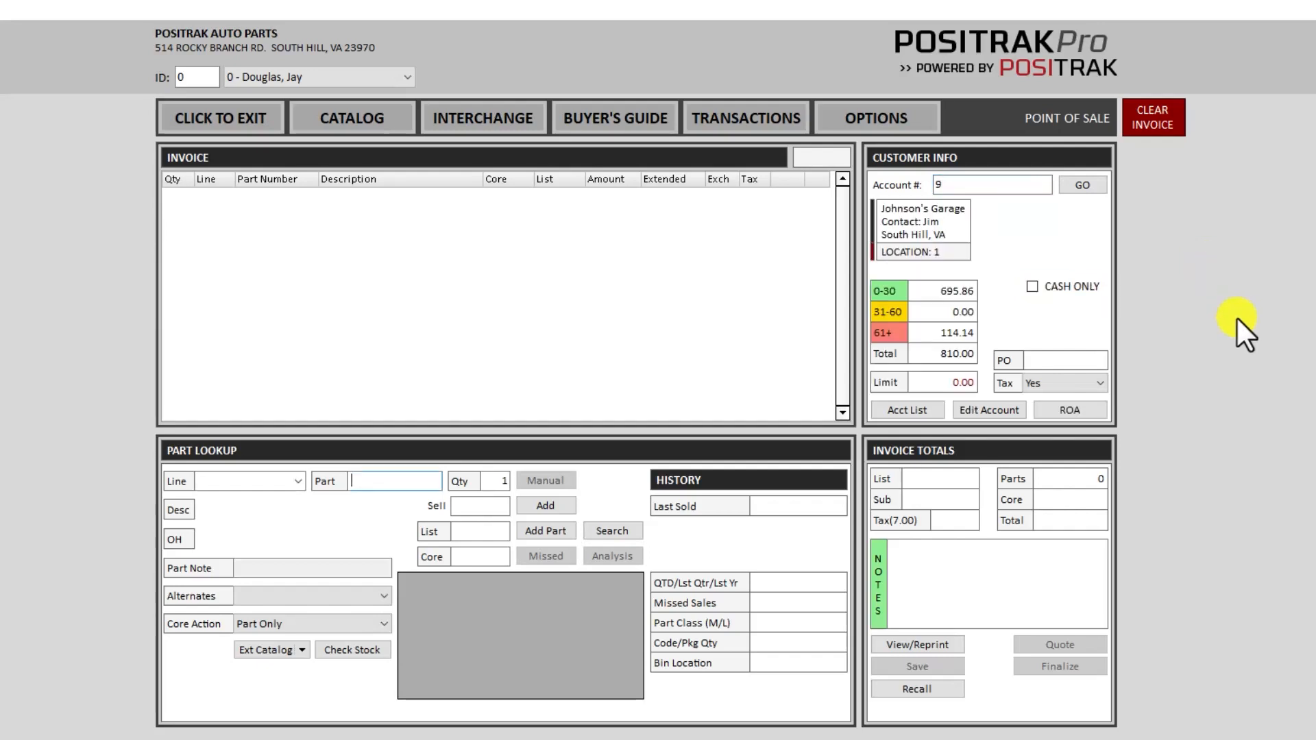
{"action": "left_click", "coordinate": [1068, 410]}
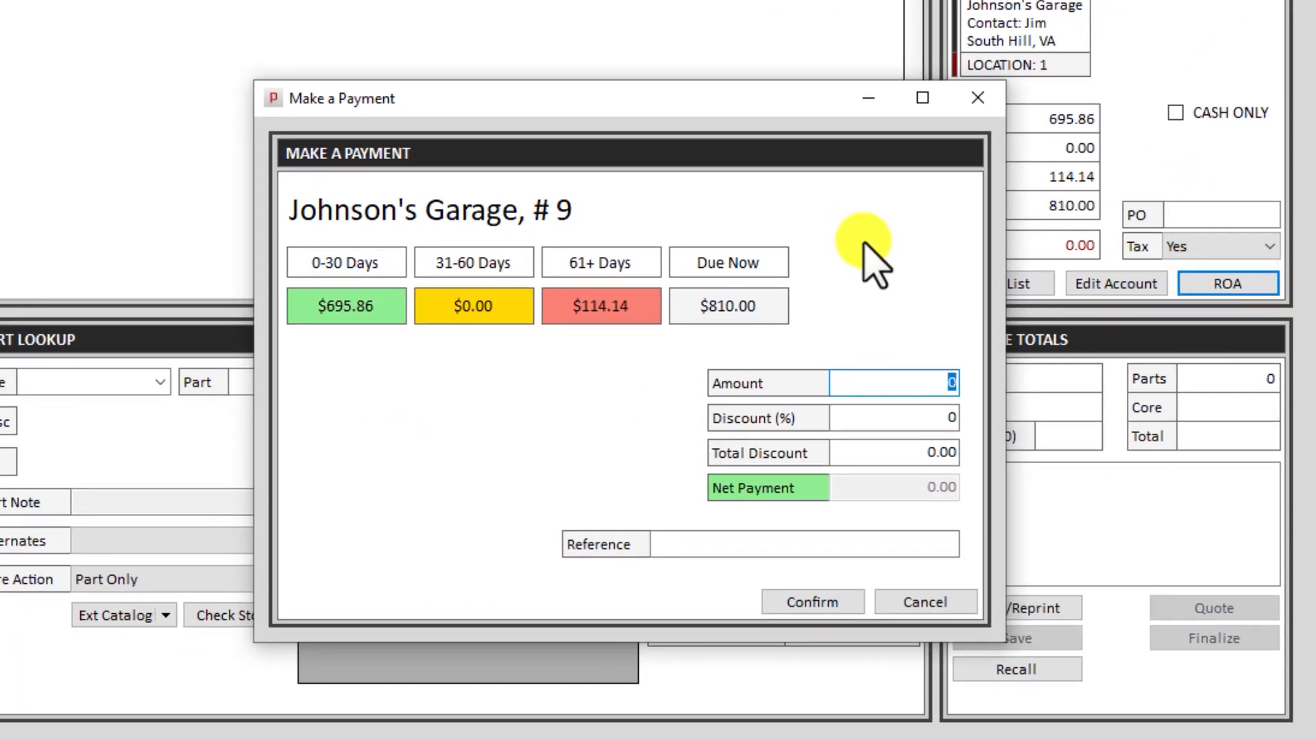
- Enter and confirm a 250.00 payment on account, choosing Cash as the payment type
{"action": "type", "text": "250.00"}
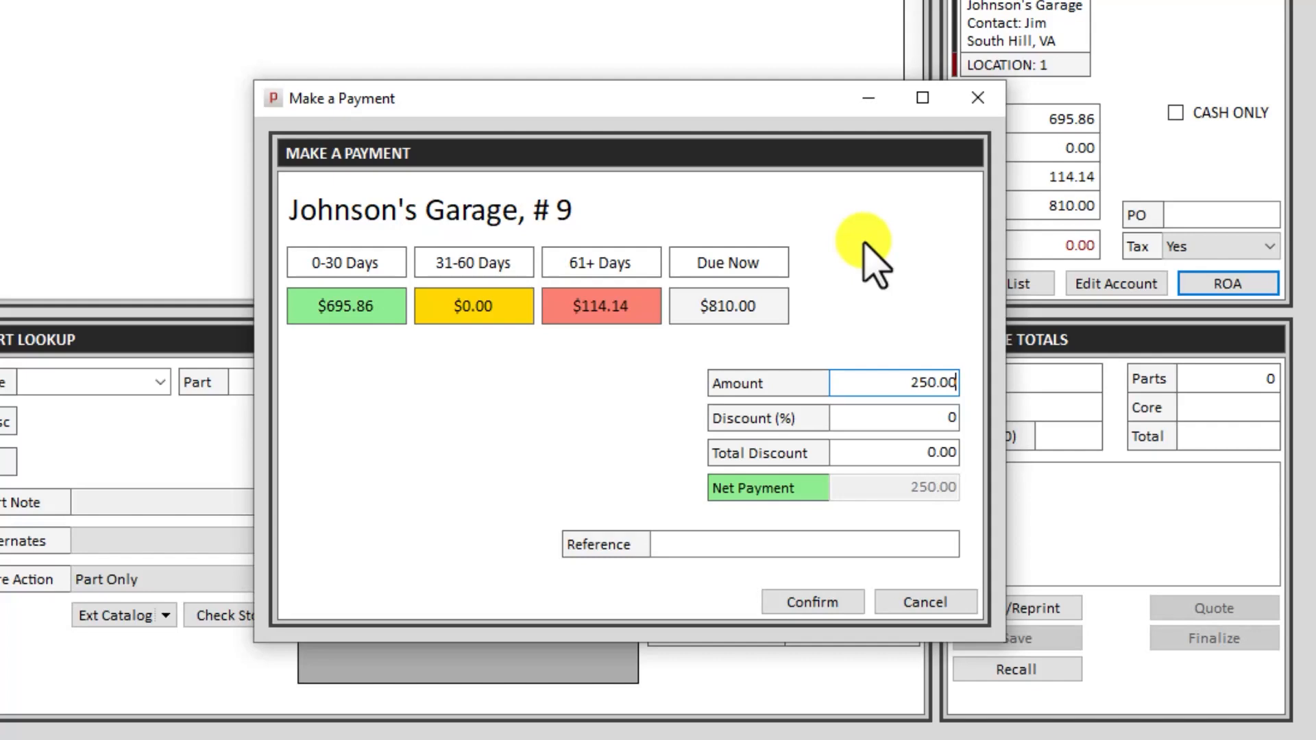
{"action": "left_click", "coordinate": [809, 601]}
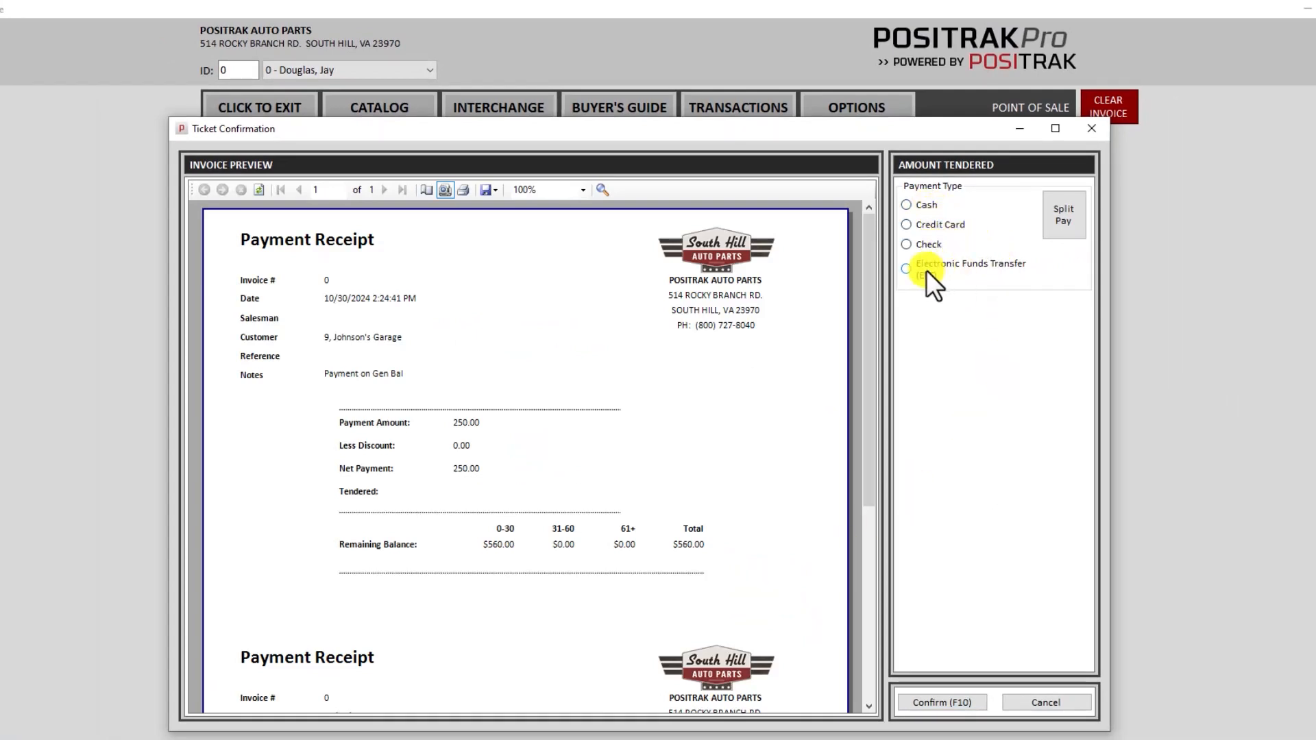
{"action": "left_click", "coordinate": [927, 204]}
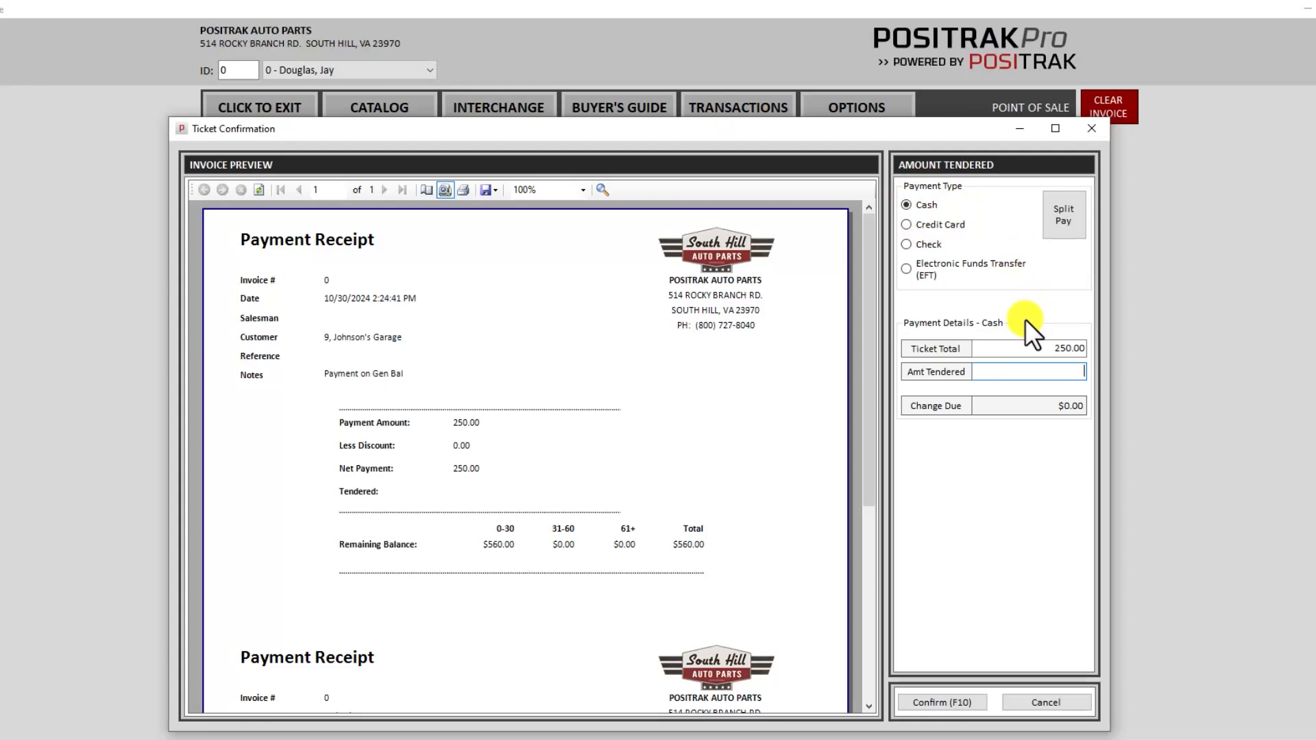
- Tender 250.00 cash to complete the payment, then reload the garage's account showing 560.00
{"action": "type", "text": "250.00"}
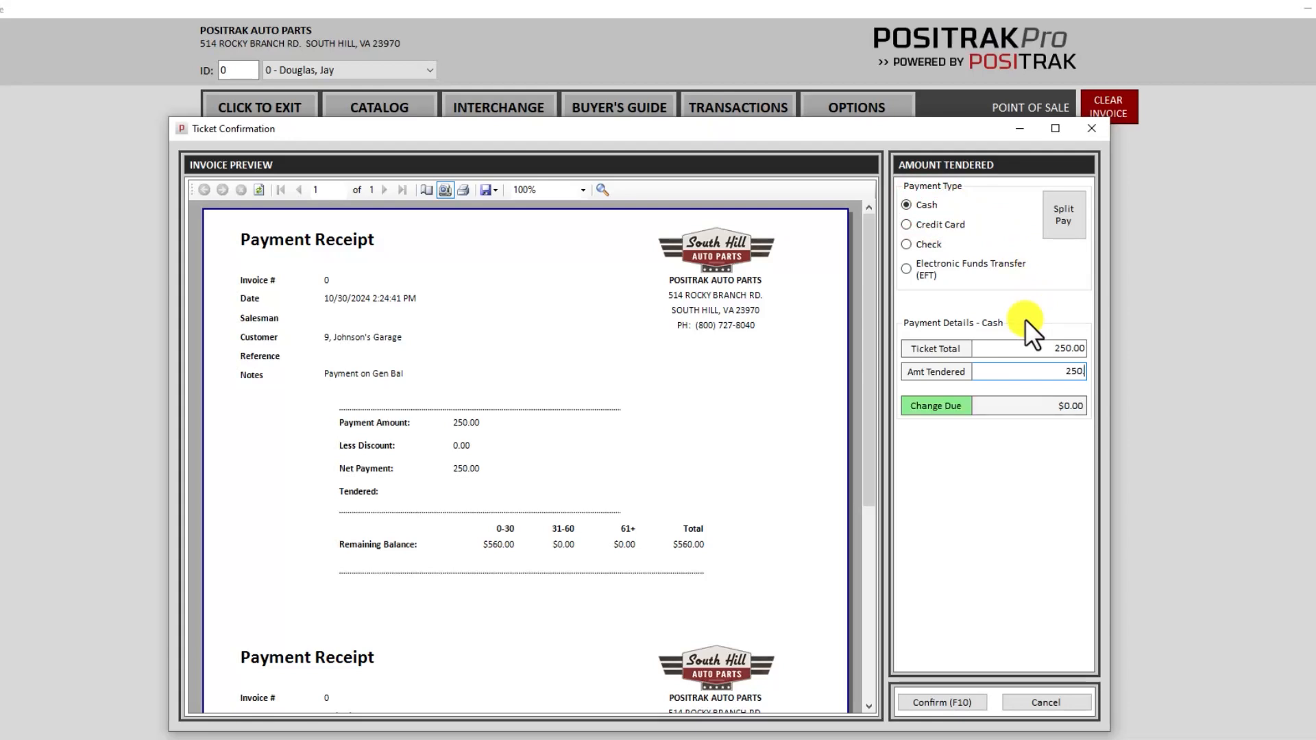
{"action": "left_click", "coordinate": [942, 702]}
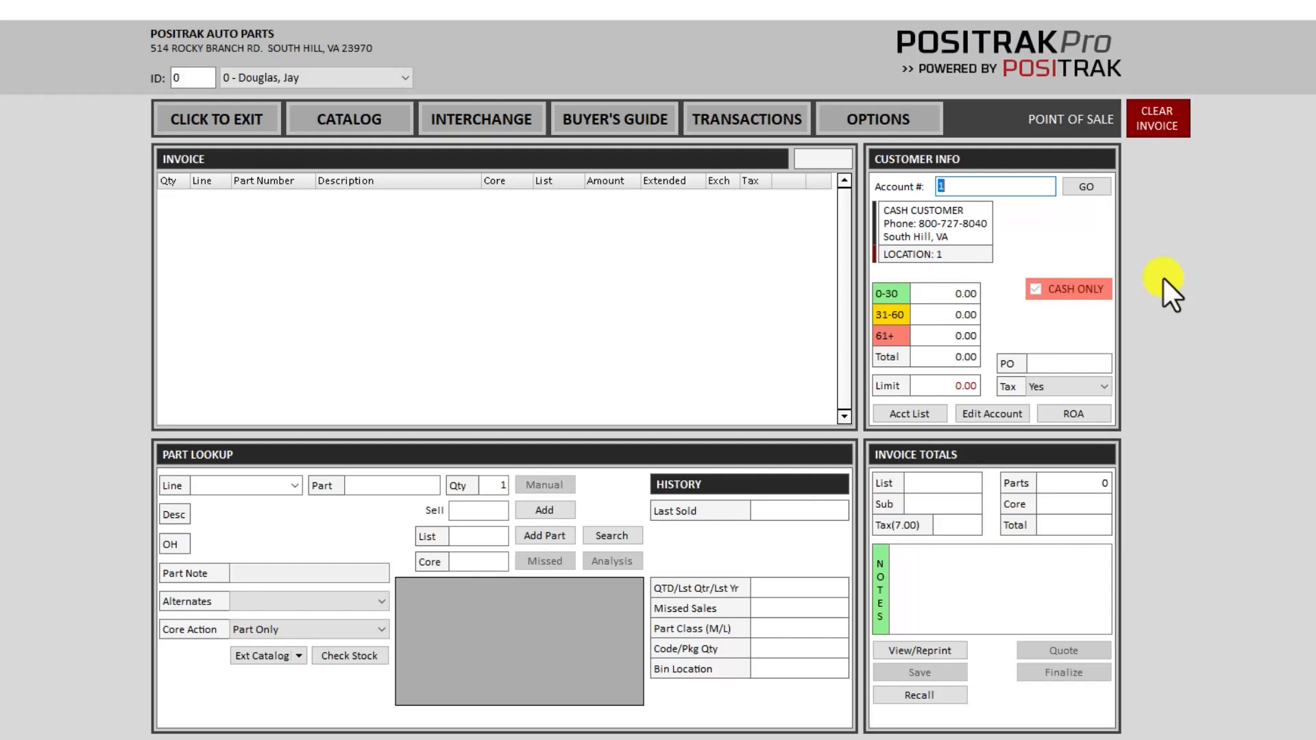
{"action": "type", "text": "9"}
{"action": "key", "text": "Return"}
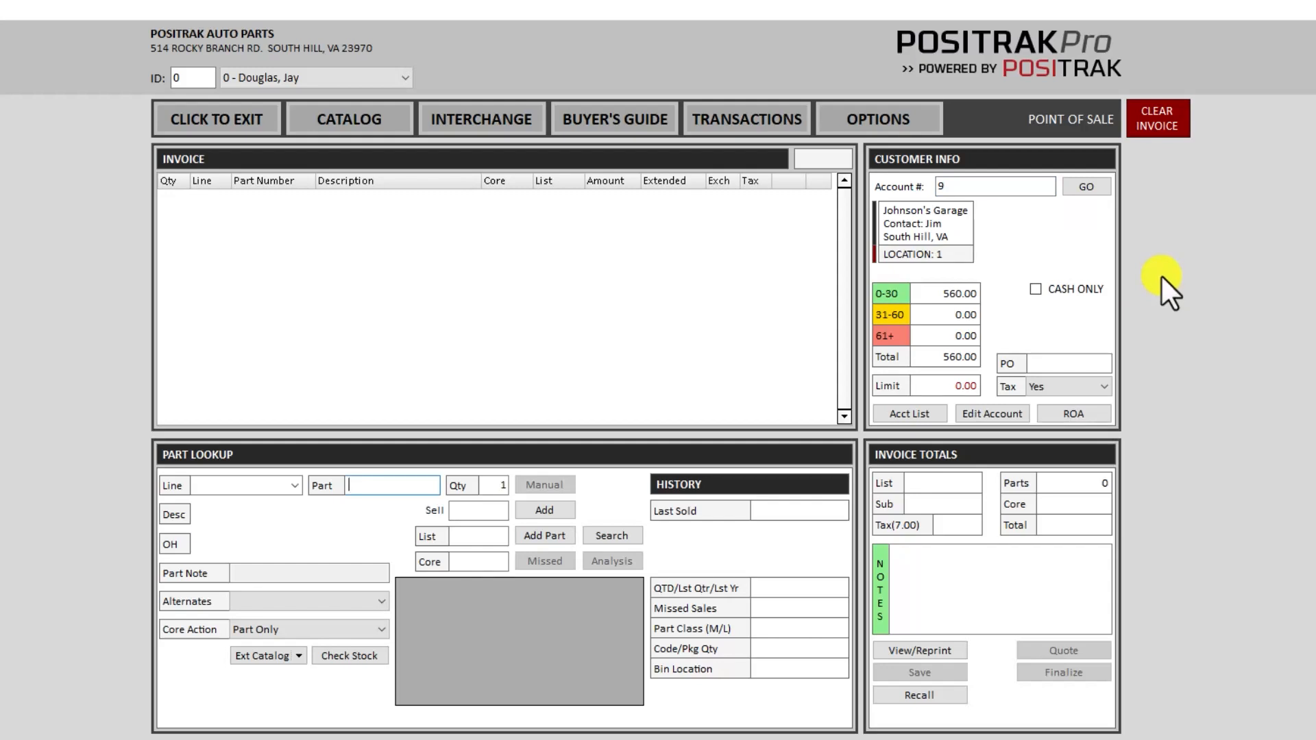
- Add the contact's e-mail address to the account, switch statements from printed to e-mailed, and save
{"action": "left_click", "coordinate": [990, 417]}
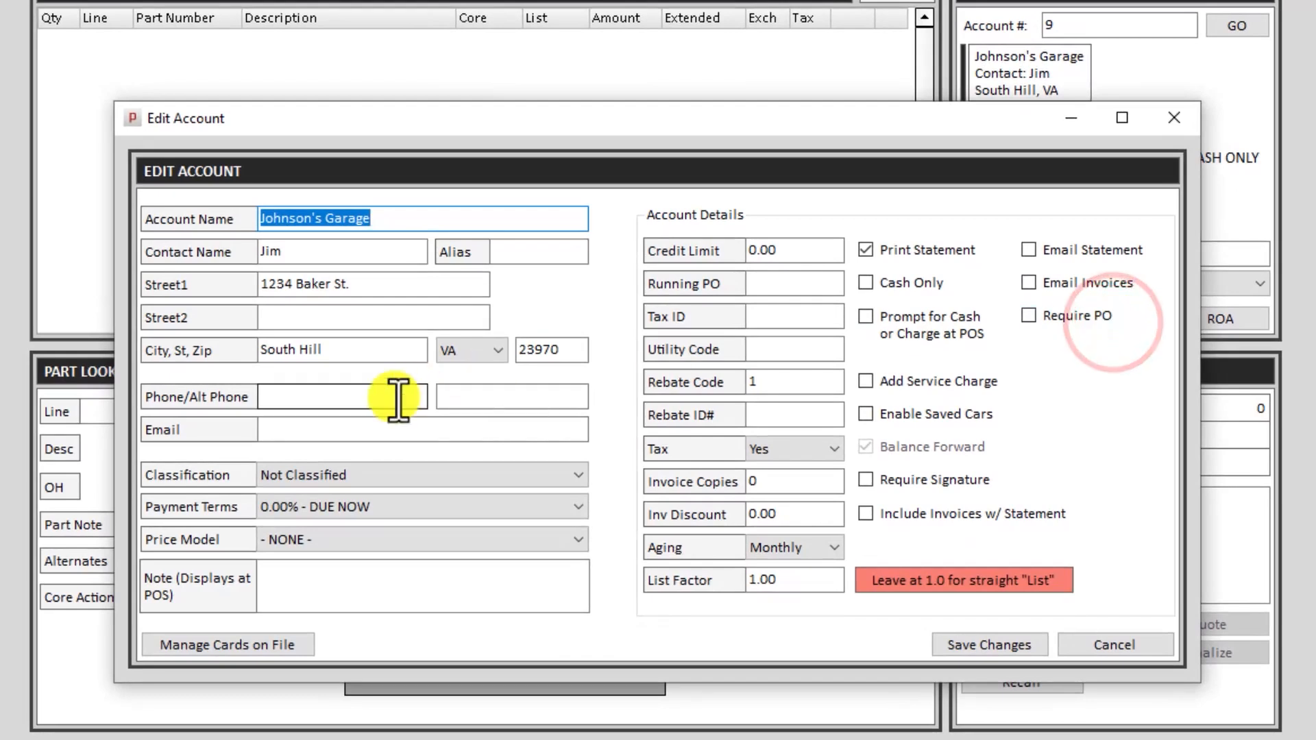
{"action": "left_click", "coordinate": [302, 429]}
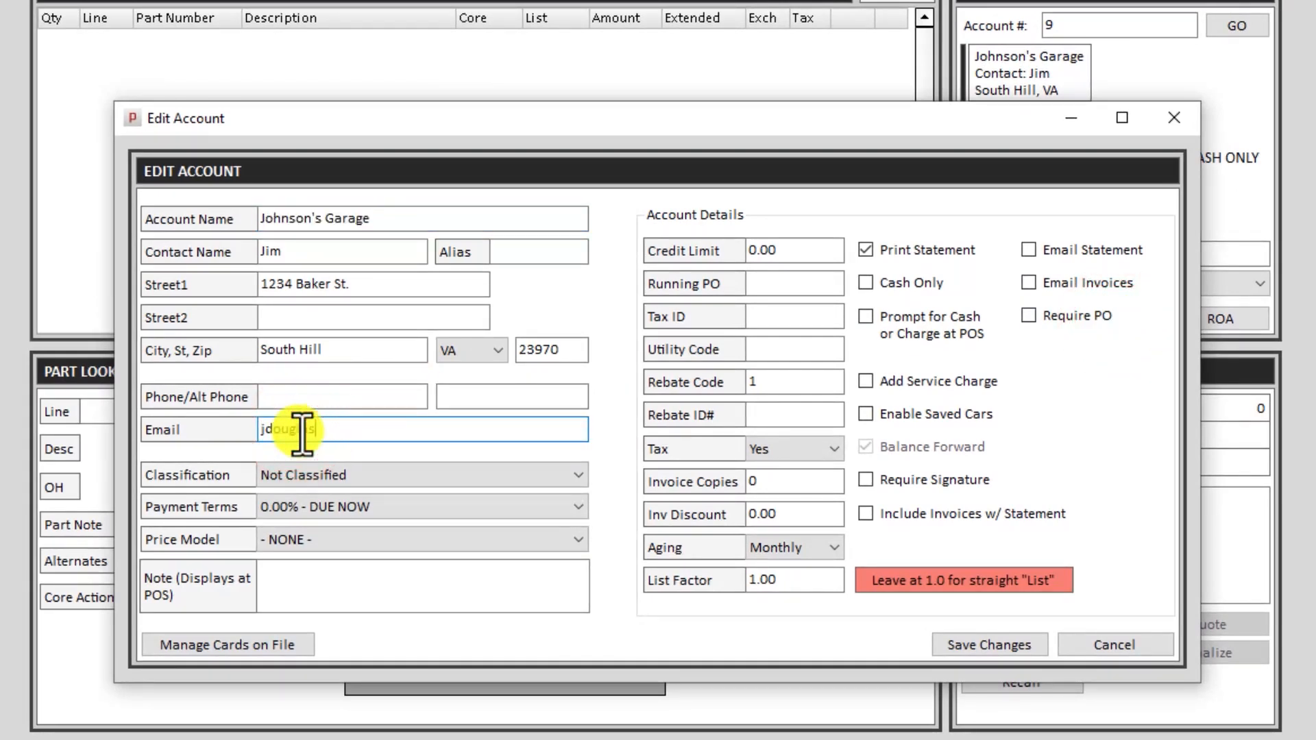
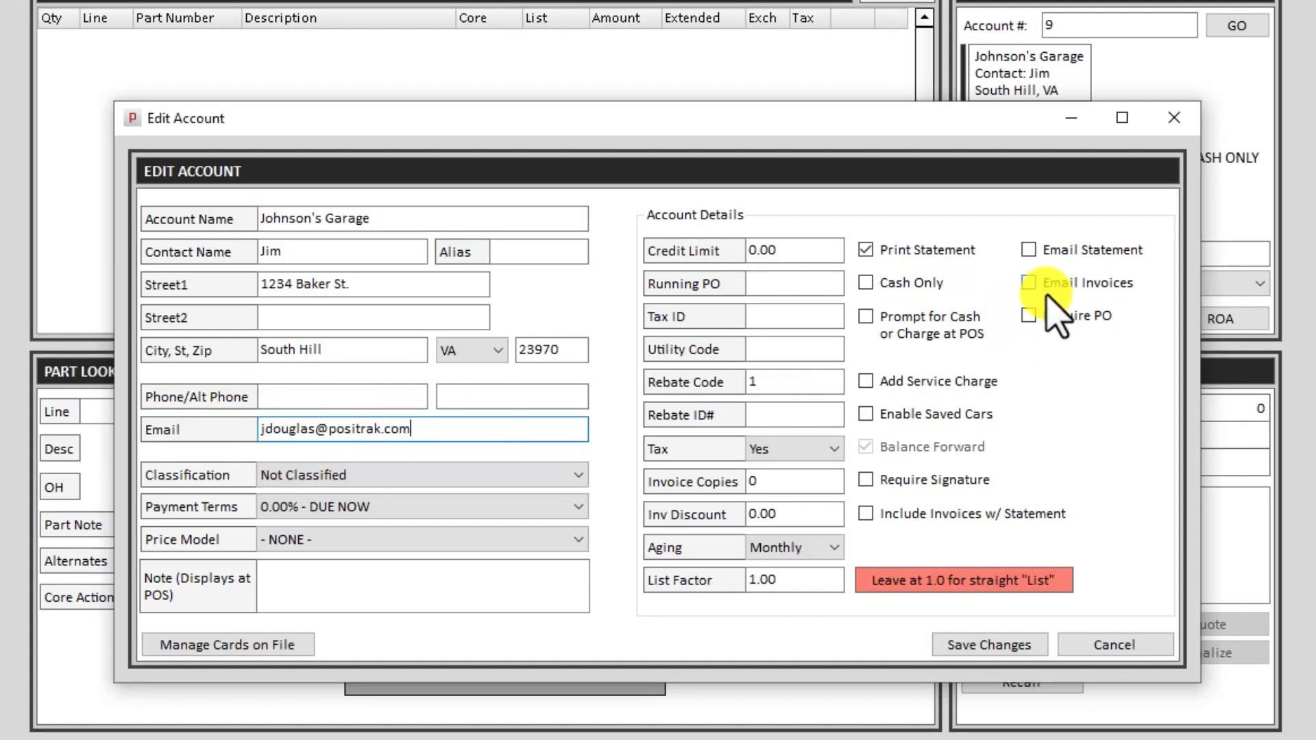
{"action": "left_click", "coordinate": [1067, 249]}
{"action": "left_click", "coordinate": [908, 252]}
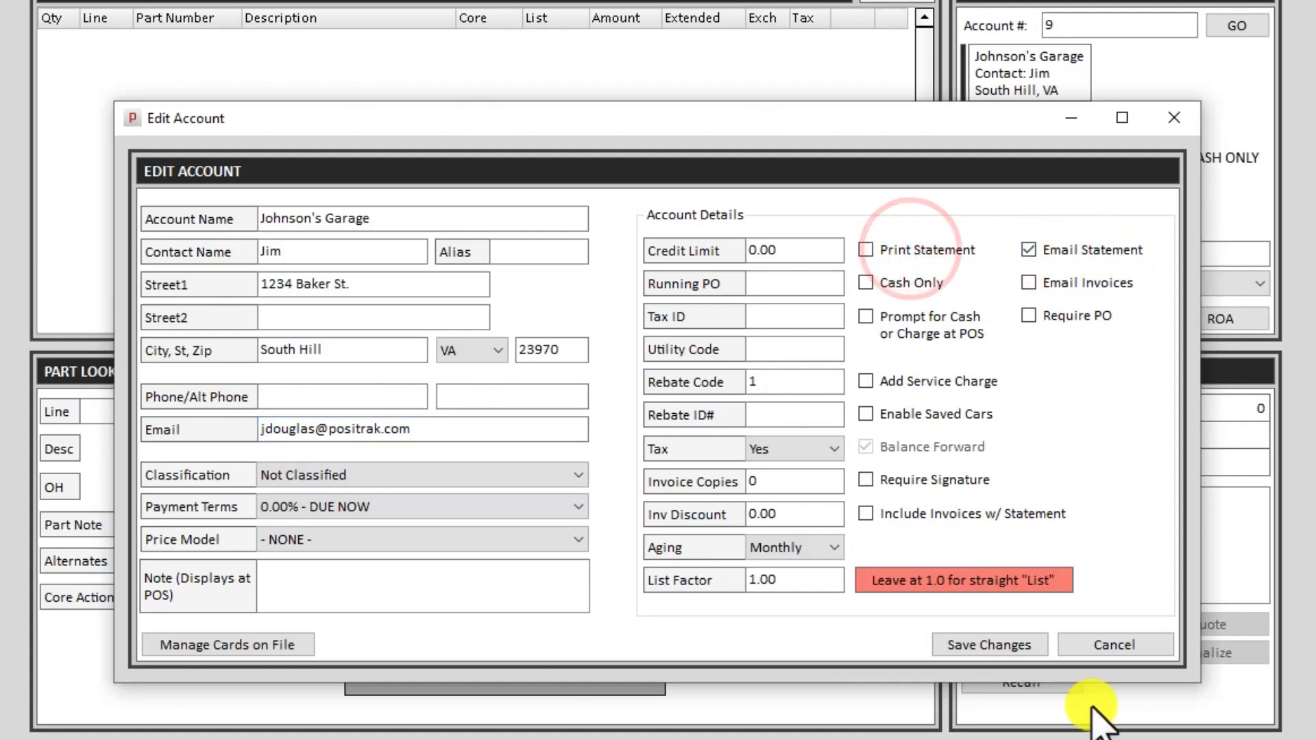
{"action": "left_click", "coordinate": [973, 654]}
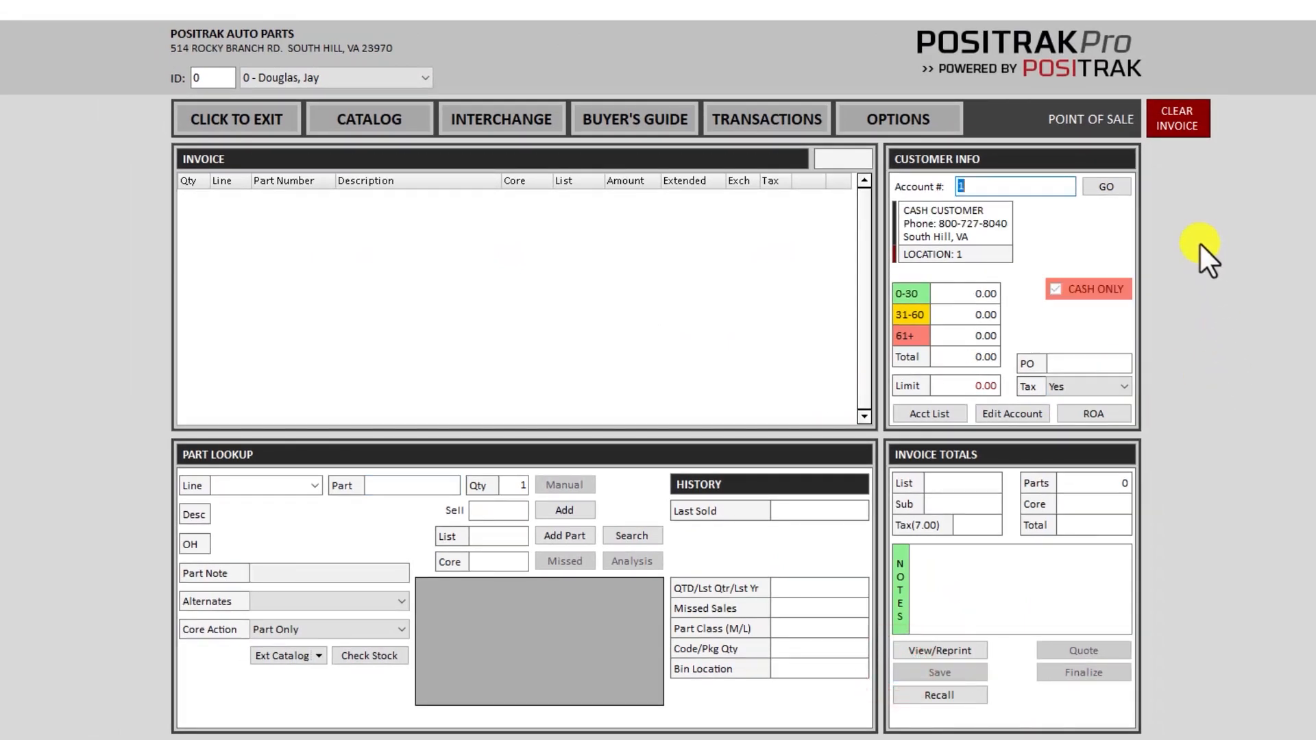
- Look up part 3122 and pick the ANCO BLADES 22-inch wiper blade (7.36 sell, 4 on hand)
{"action": "key", "text": "Return"}
{"action": "type", "text": "3122"}
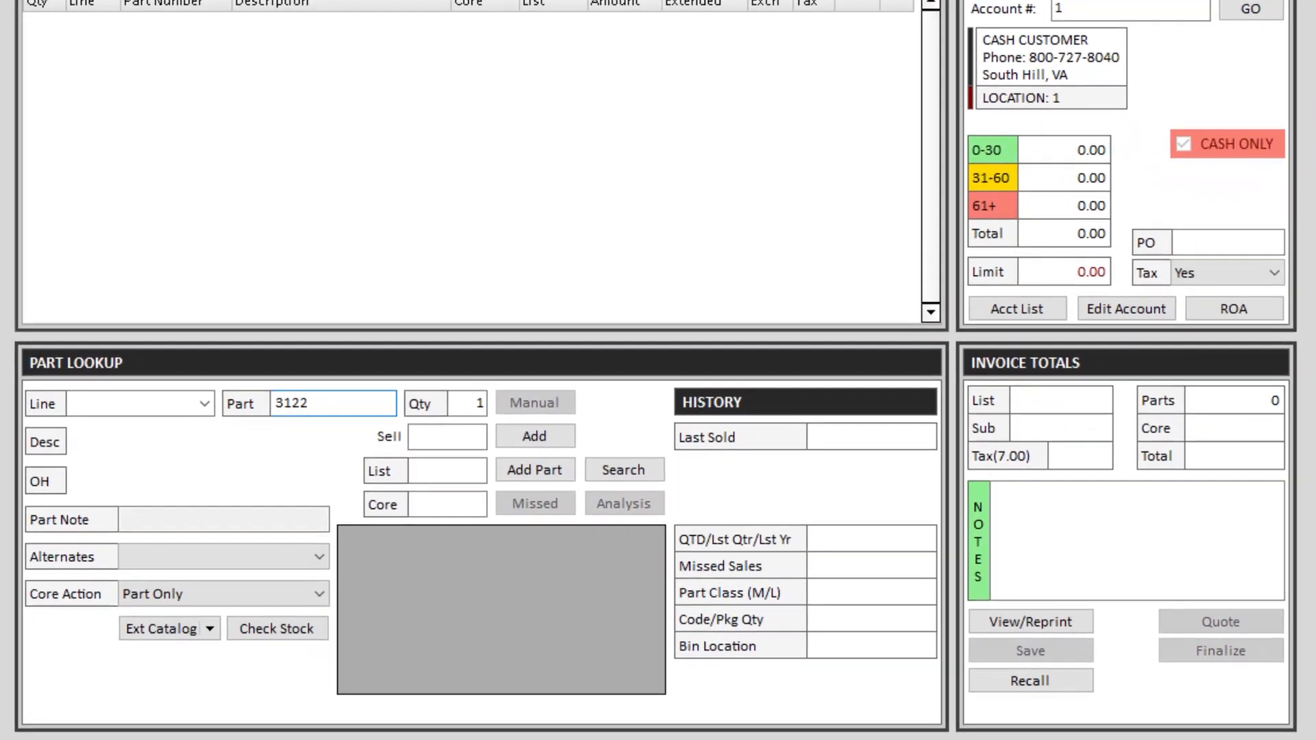
{"action": "key", "text": "Return"}
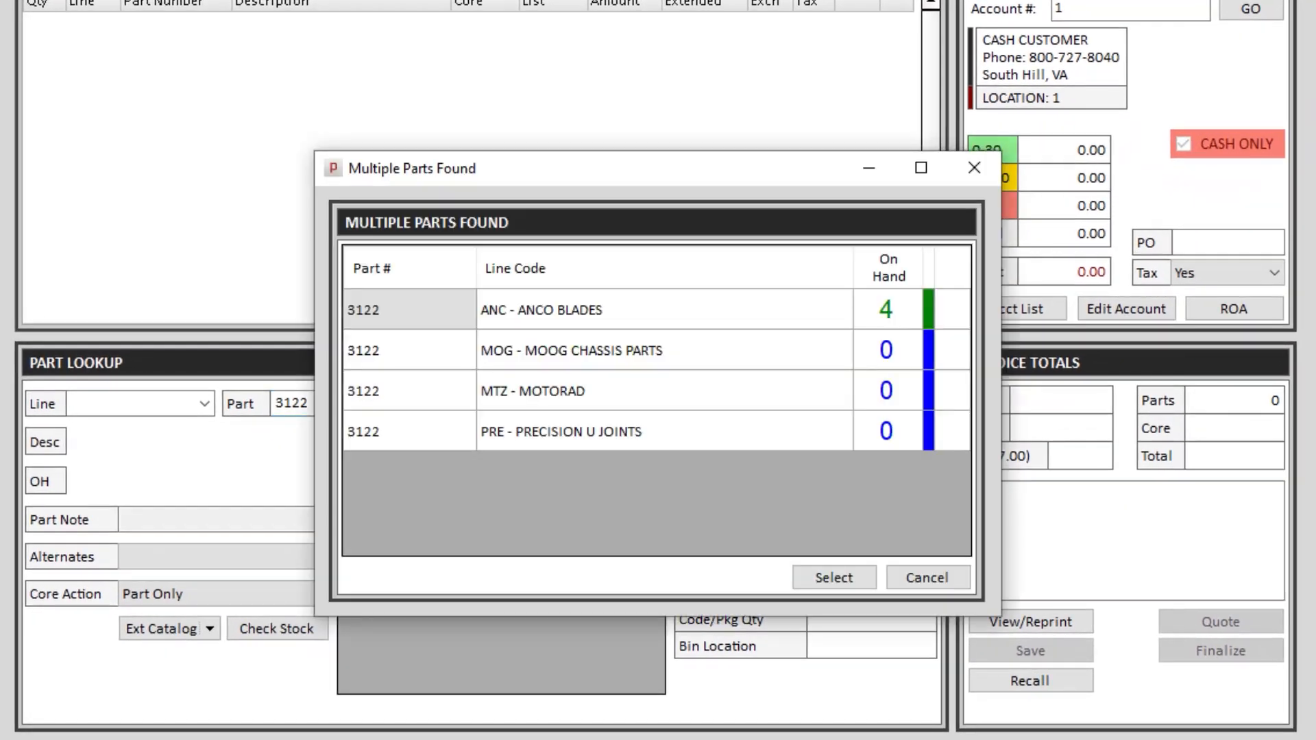
{"action": "key", "text": "Return"}
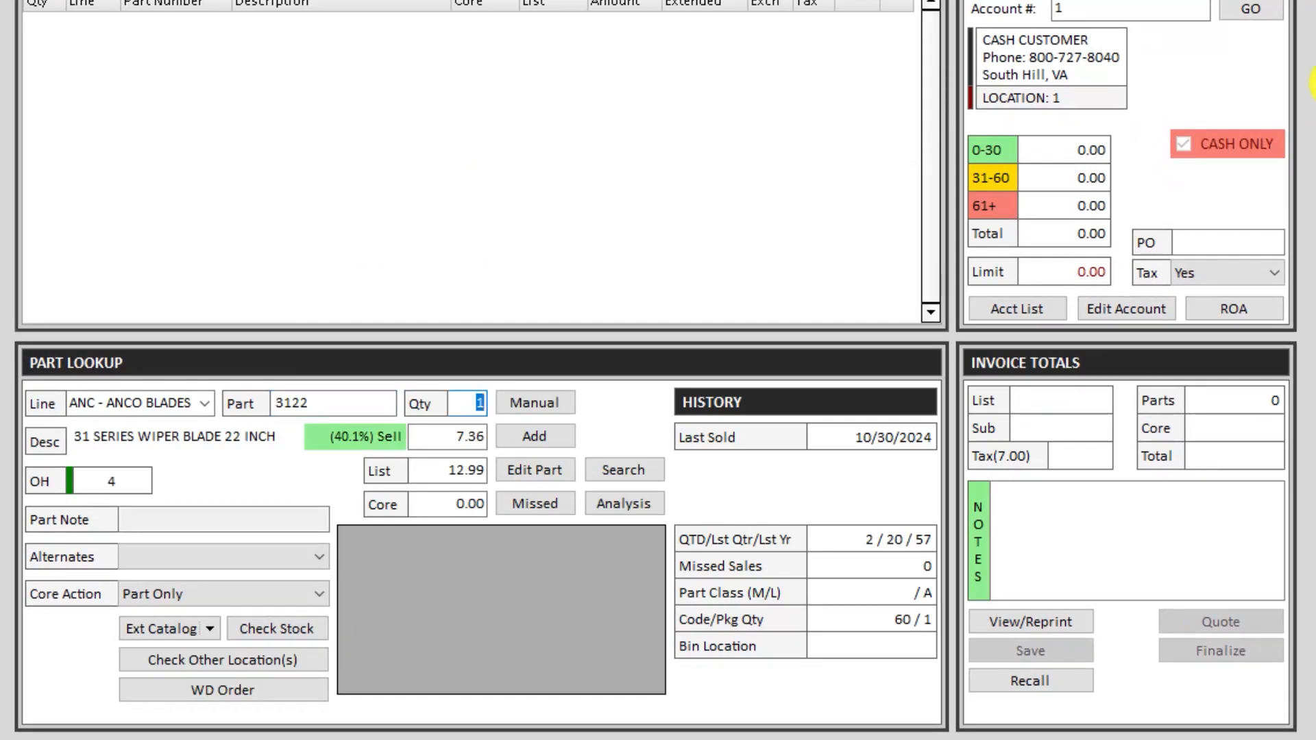
- Change the ANCO 3122 on-hand quantity from 4 to 3 and save, then begin clearing the invoice
{"action": "left_click", "coordinate": [538, 469]}
{"action": "type", "text": "3"}
{"action": "key", "text": "Tab"}
{"action": "key", "text": "Tab"}
{"action": "key", "text": "Tab"}
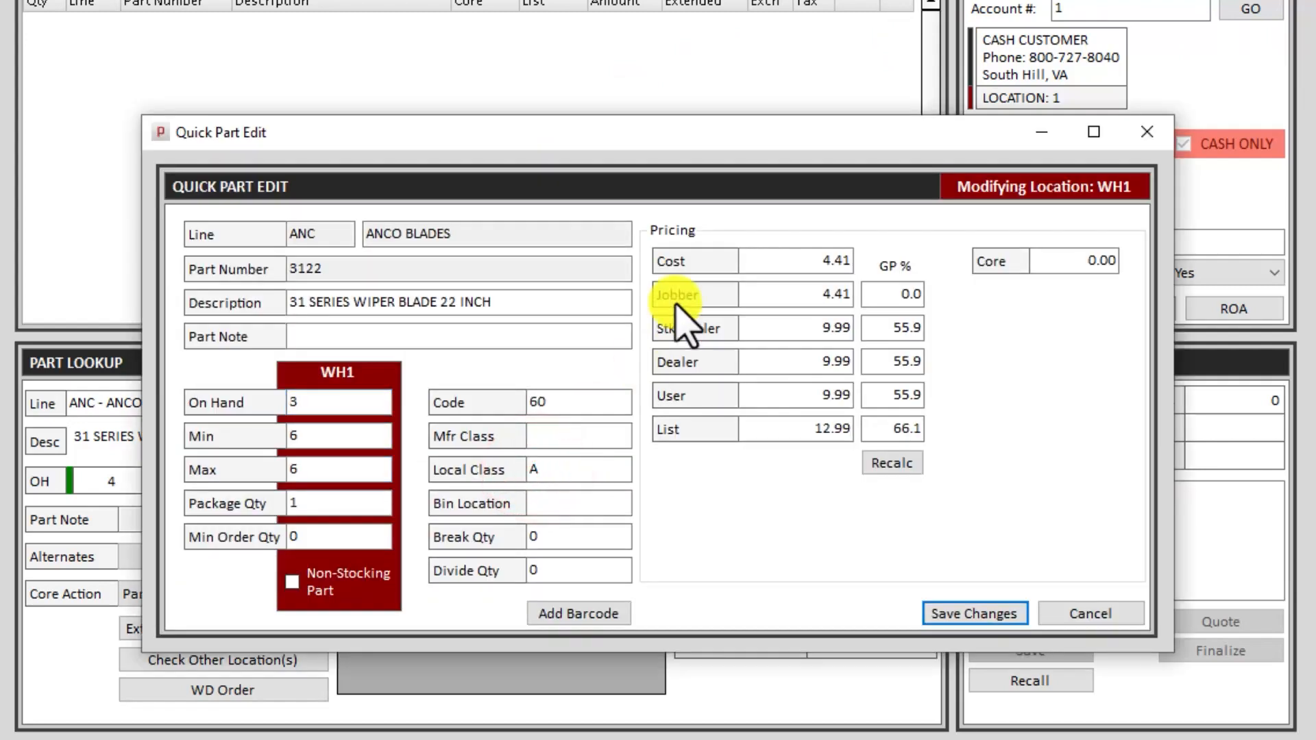
{"action": "key", "text": "Return"}
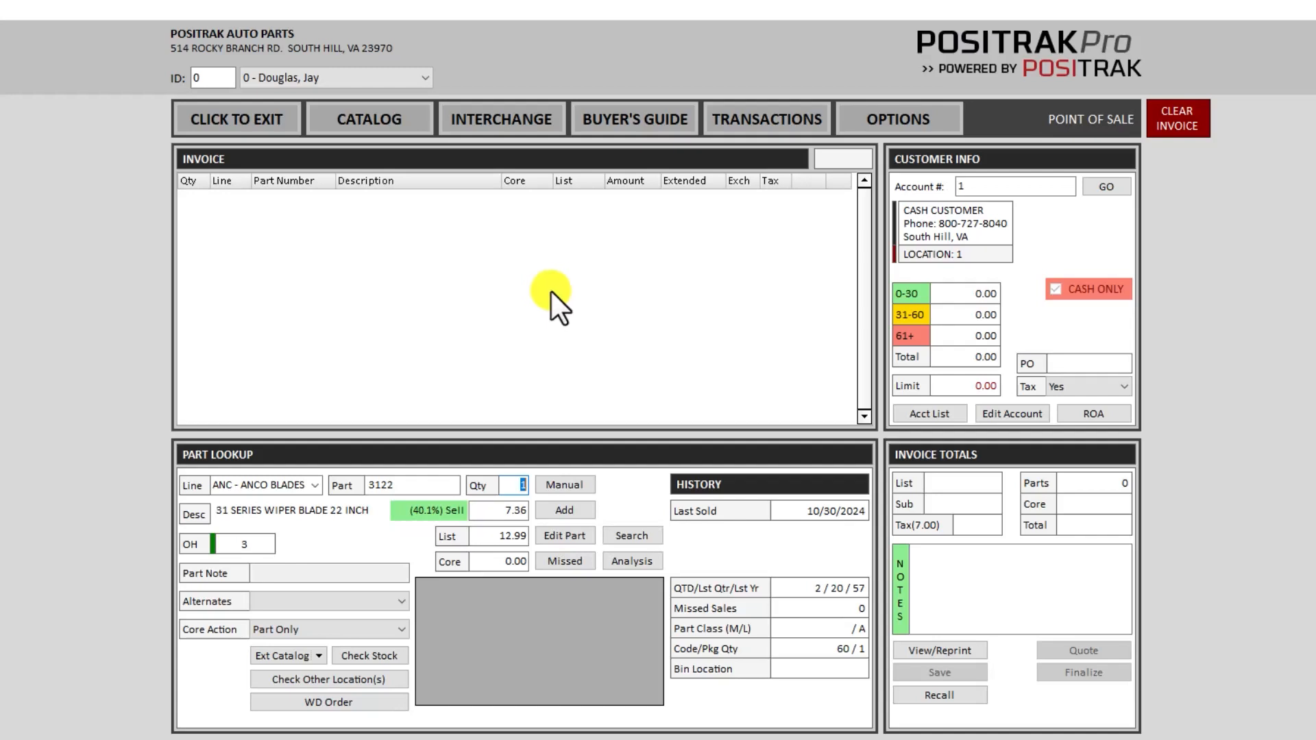
{"action": "left_click", "coordinate": [1175, 119]}
- Confirm clearing the invoice and load account 9, Johnson's Garage
{"action": "key", "text": "Return"}
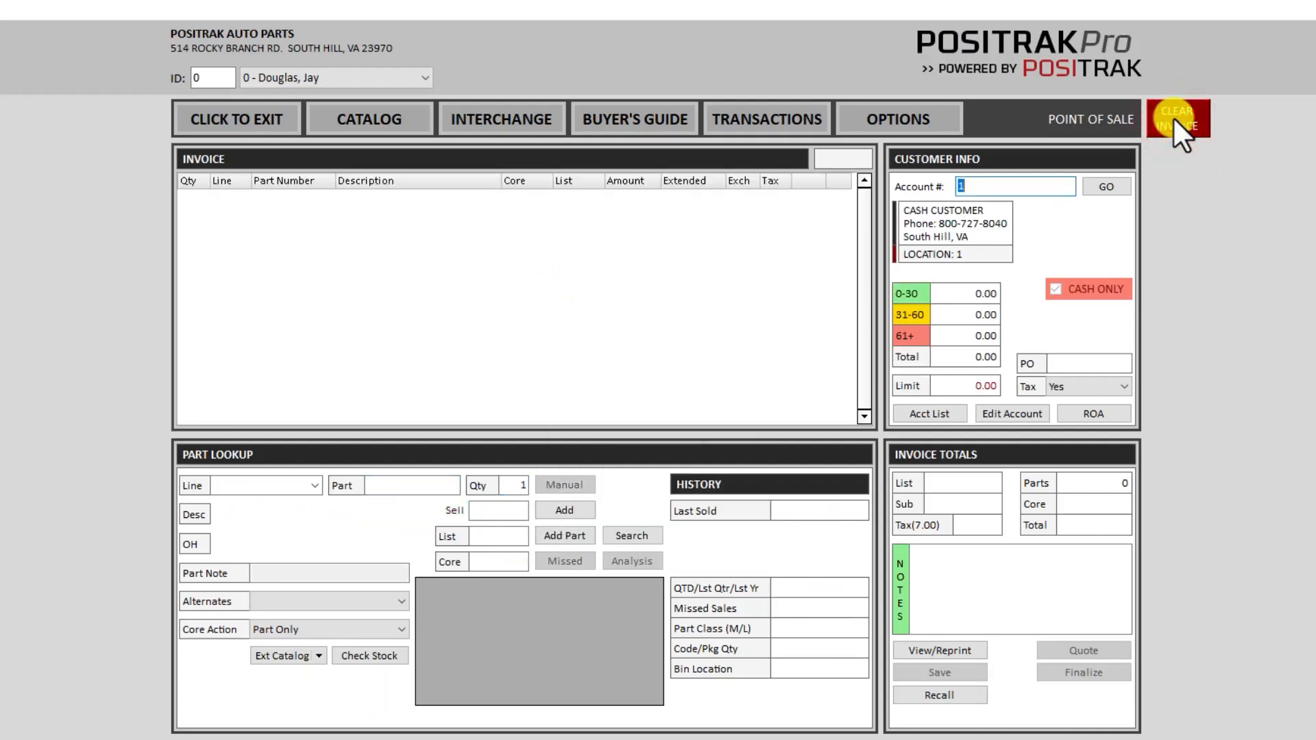
{"action": "type", "text": "9"}
{"action": "key", "text": "Return"}
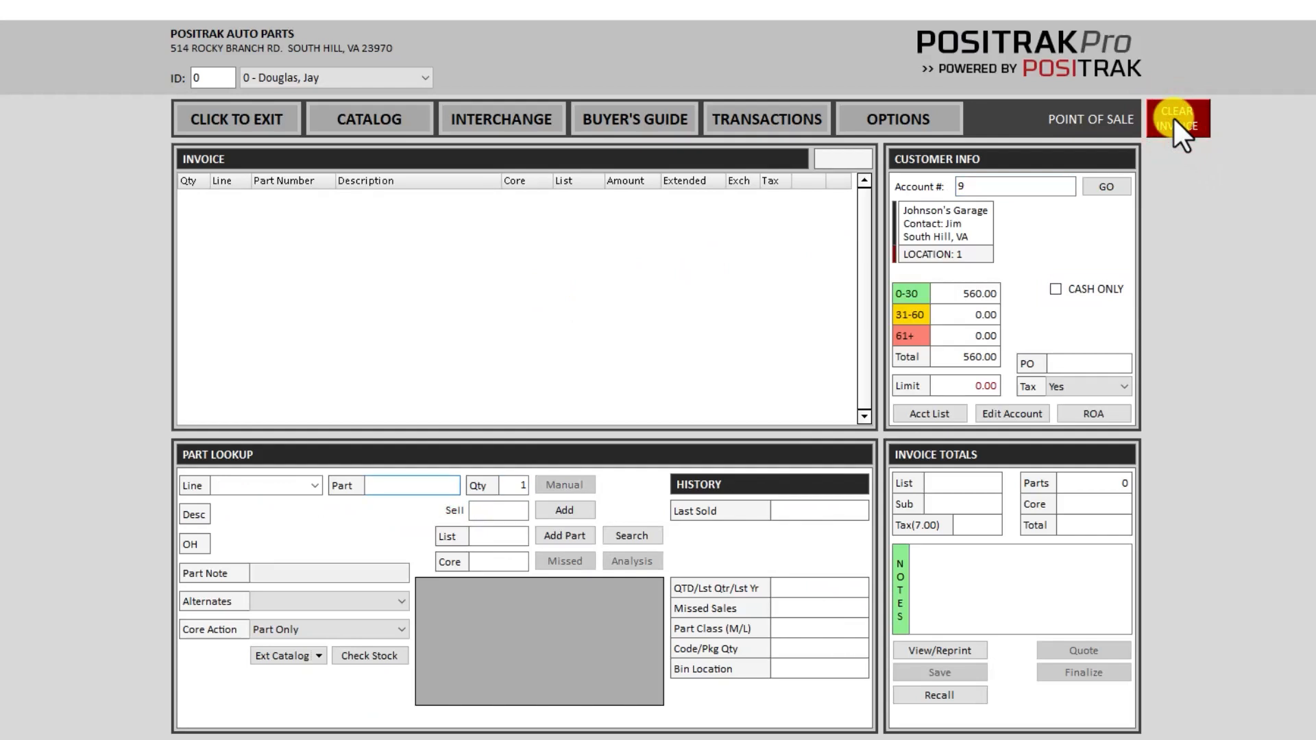
- Add the ANCO 3122 wiper blade and RAIN-X 5061320, then finalize the 16.03 invoice
{"action": "type", "text": "3122"}
{"action": "key", "text": "Return"}
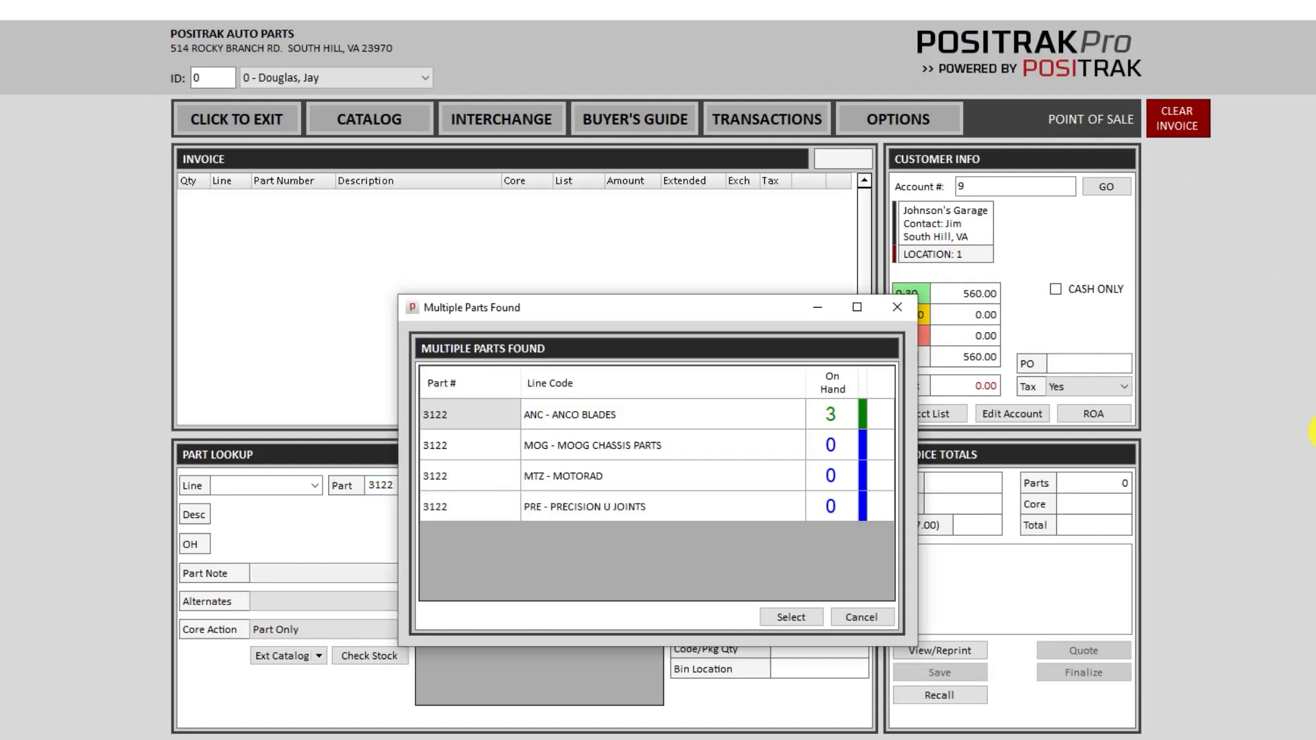
{"action": "key", "text": "Return"}
{"action": "key", "text": "Return"}
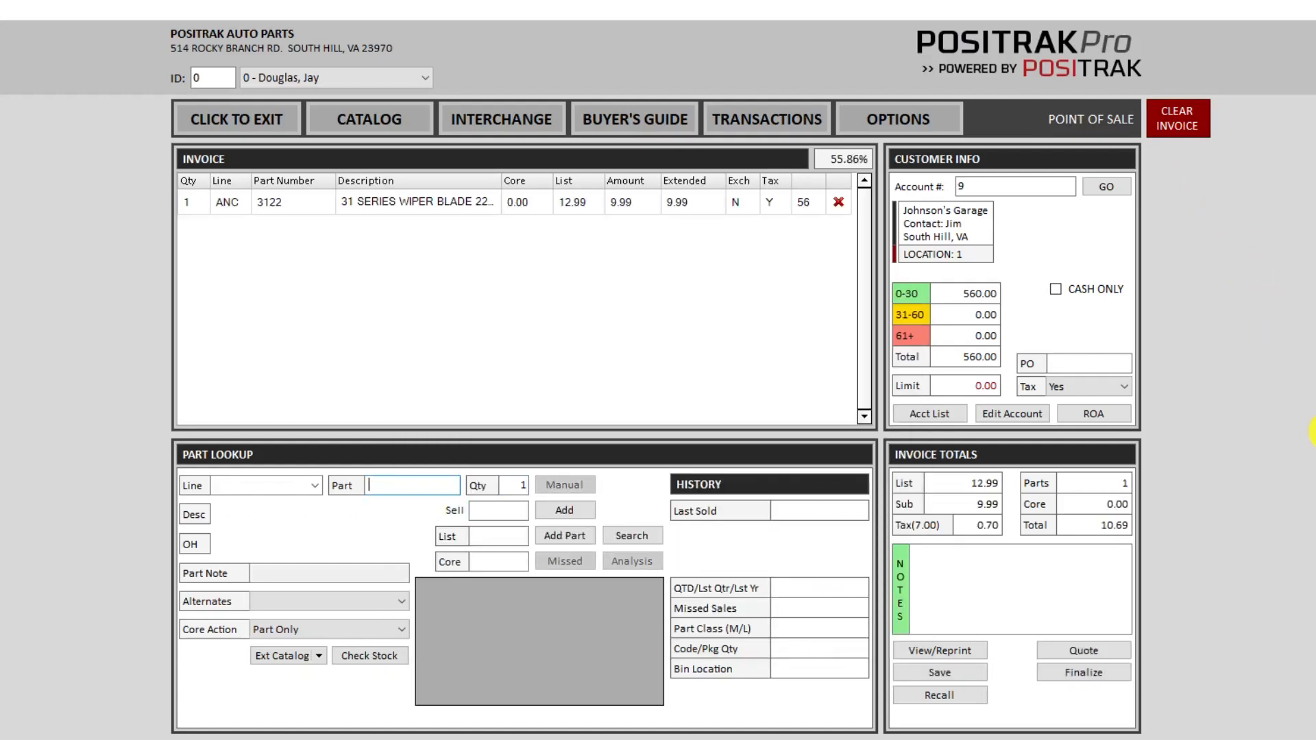
{"action": "type", "text": "5061320"}
{"action": "key", "text": "Return"}
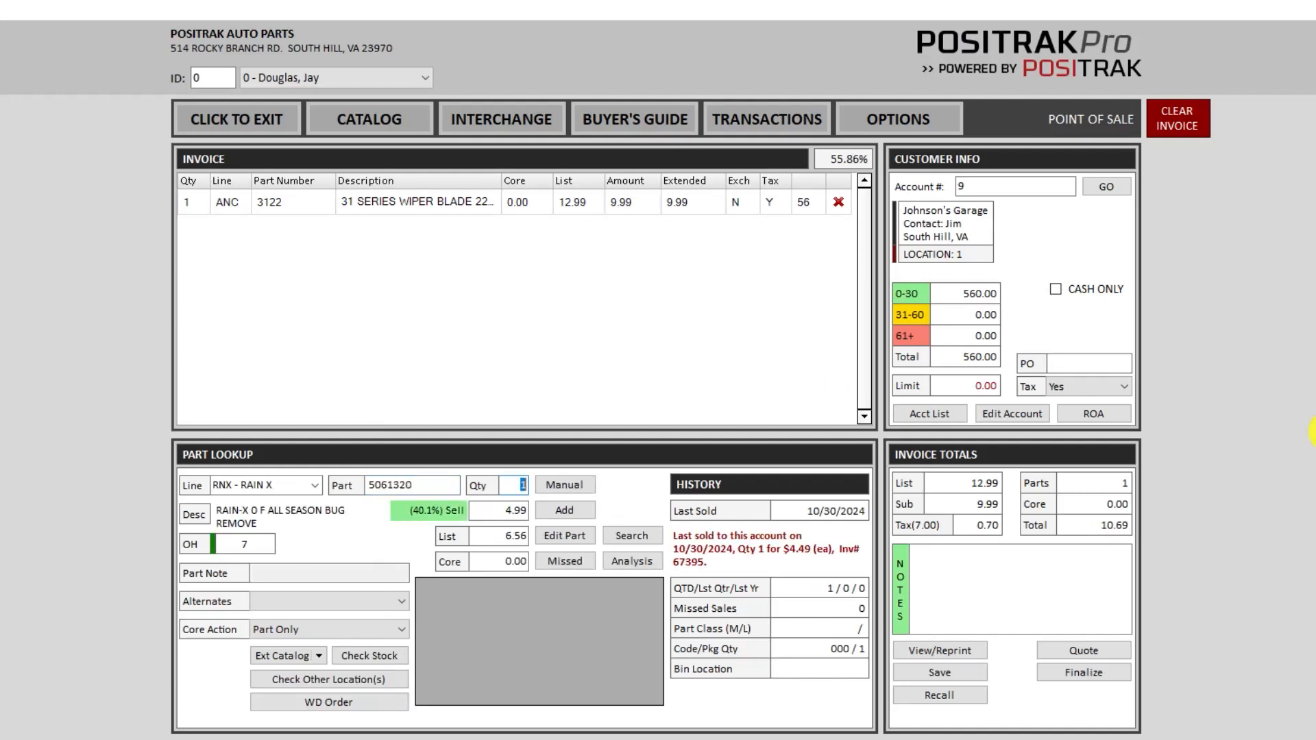
{"action": "key", "text": "Return"}
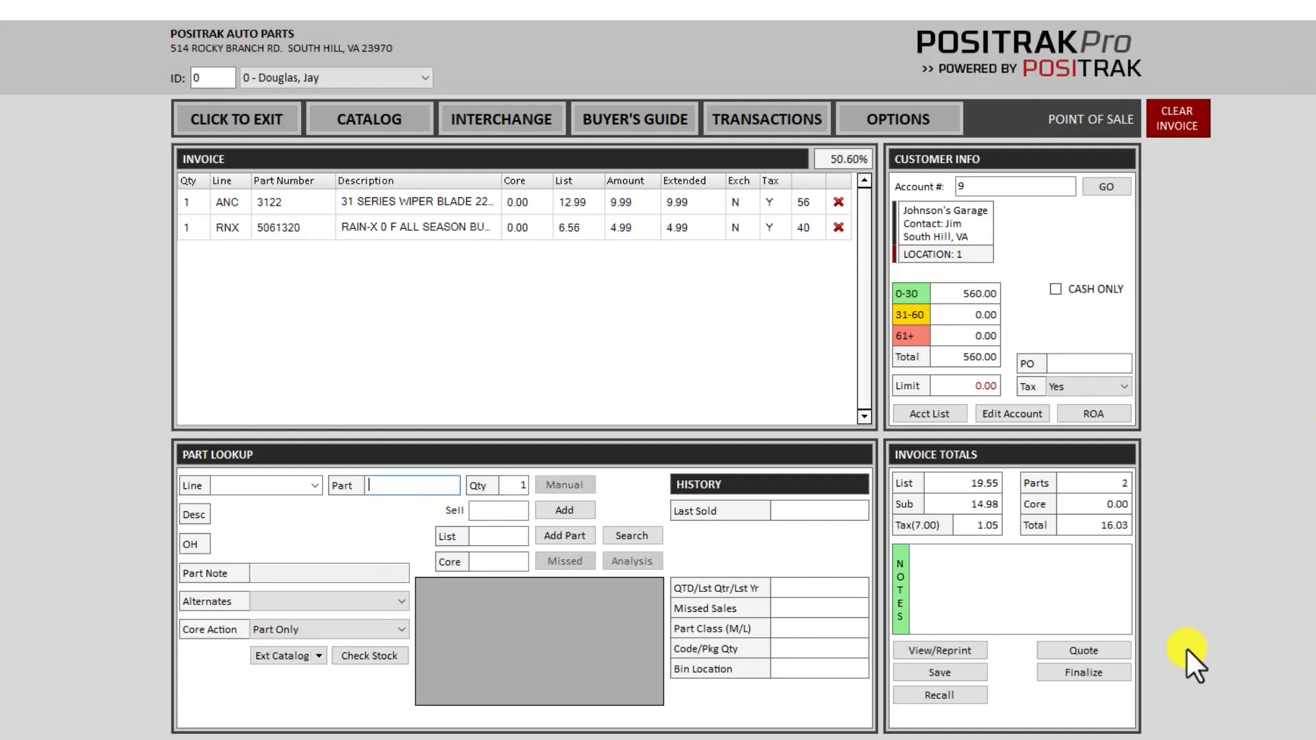
{"action": "left_click", "coordinate": [1080, 673]}
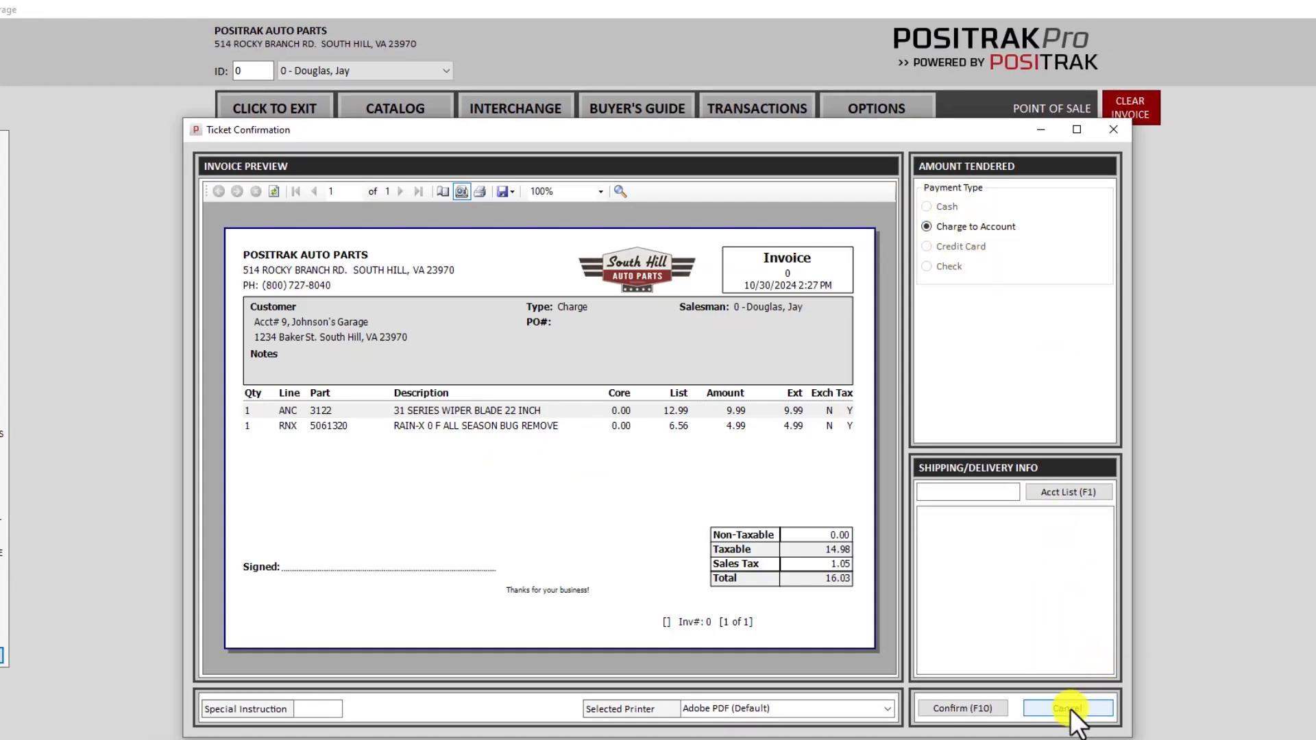
- Tick CASH ONLY on the invoice and confirm Charge to Account is disabled at finalize
{"action": "left_click", "coordinate": [1093, 708]}
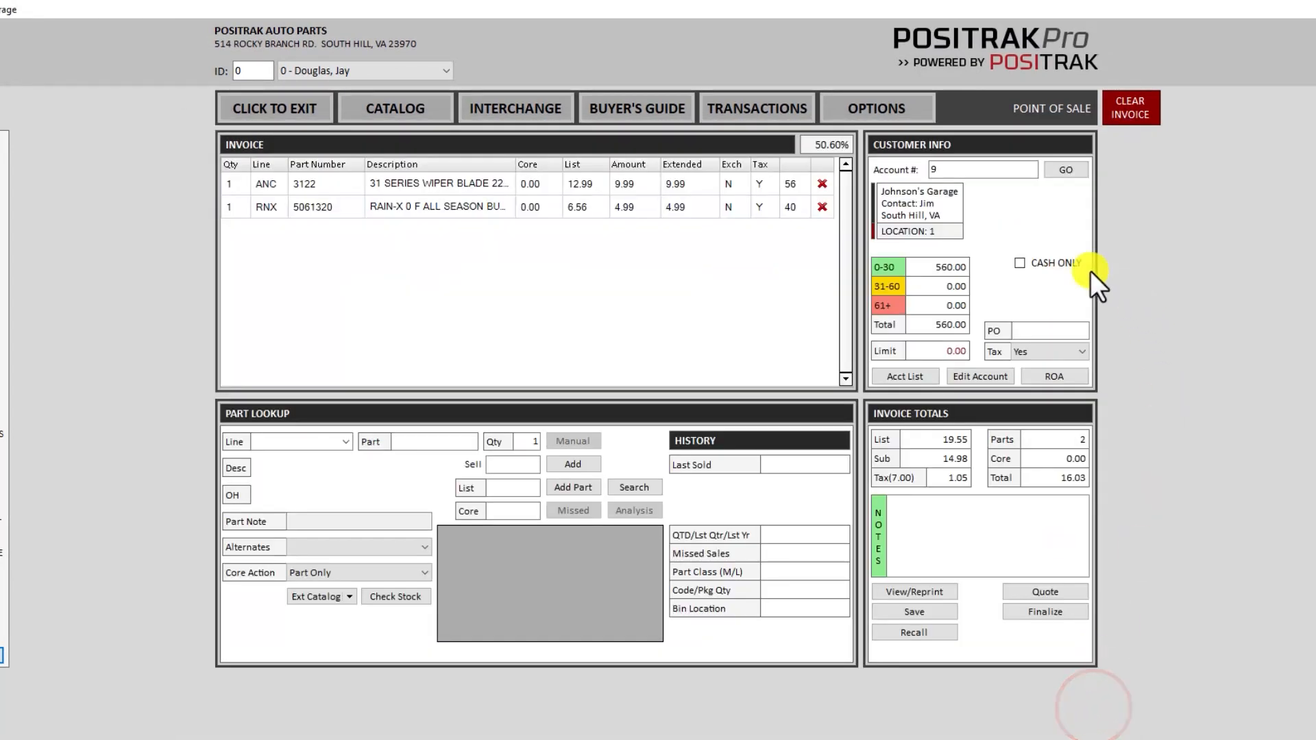
{"action": "left_click", "coordinate": [1051, 263]}
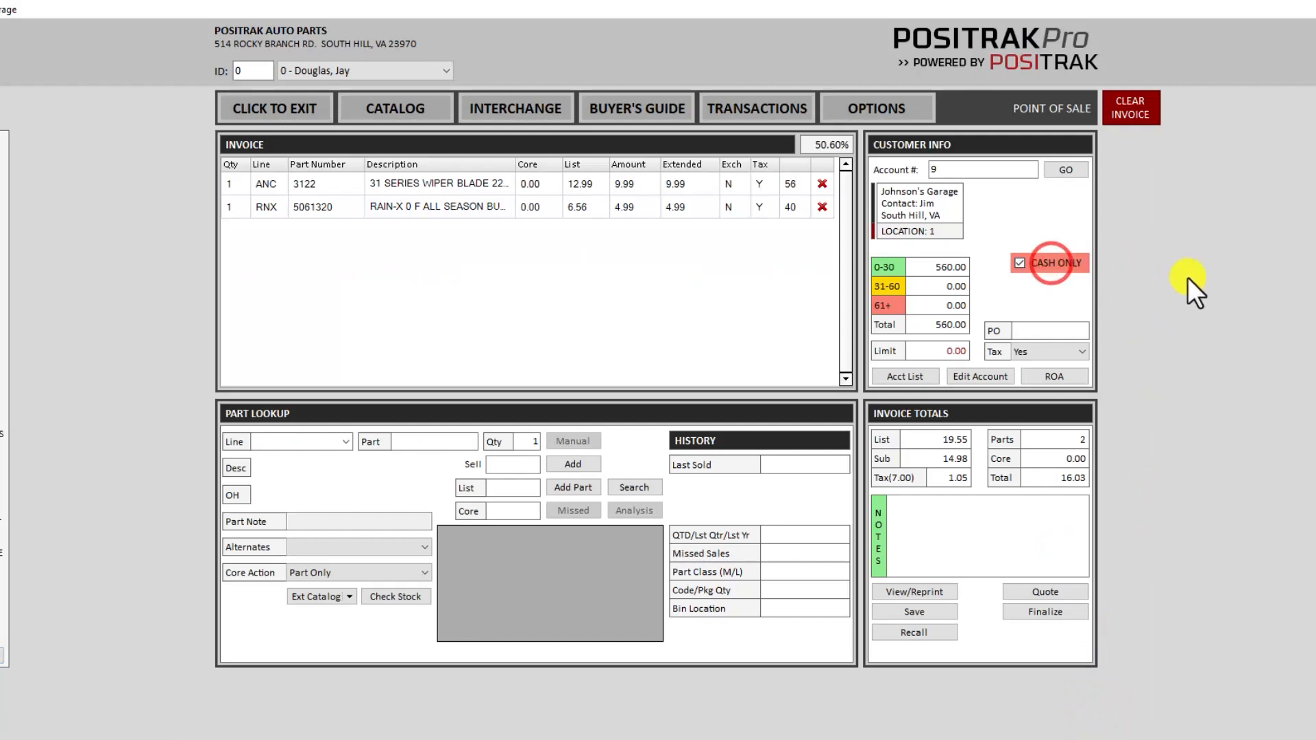
{"action": "left_click", "coordinate": [1044, 612]}
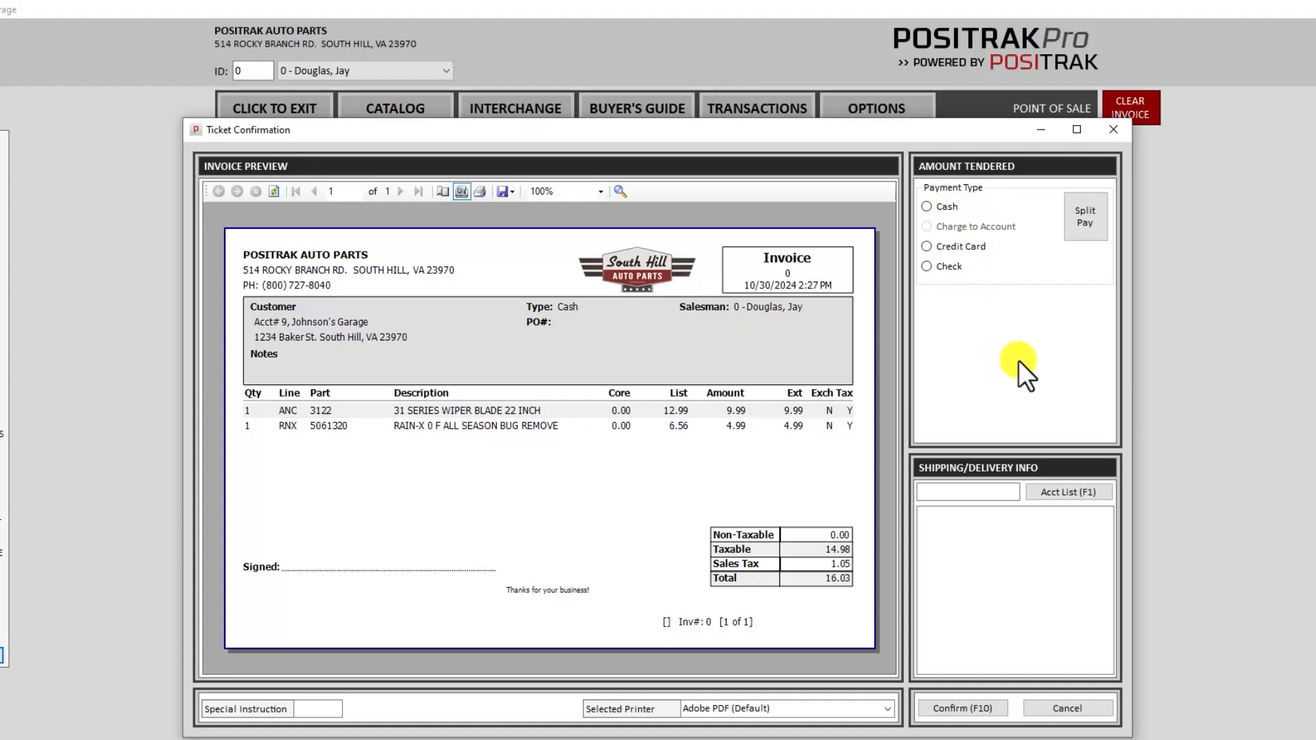
{"action": "left_click", "coordinate": [1066, 706]}
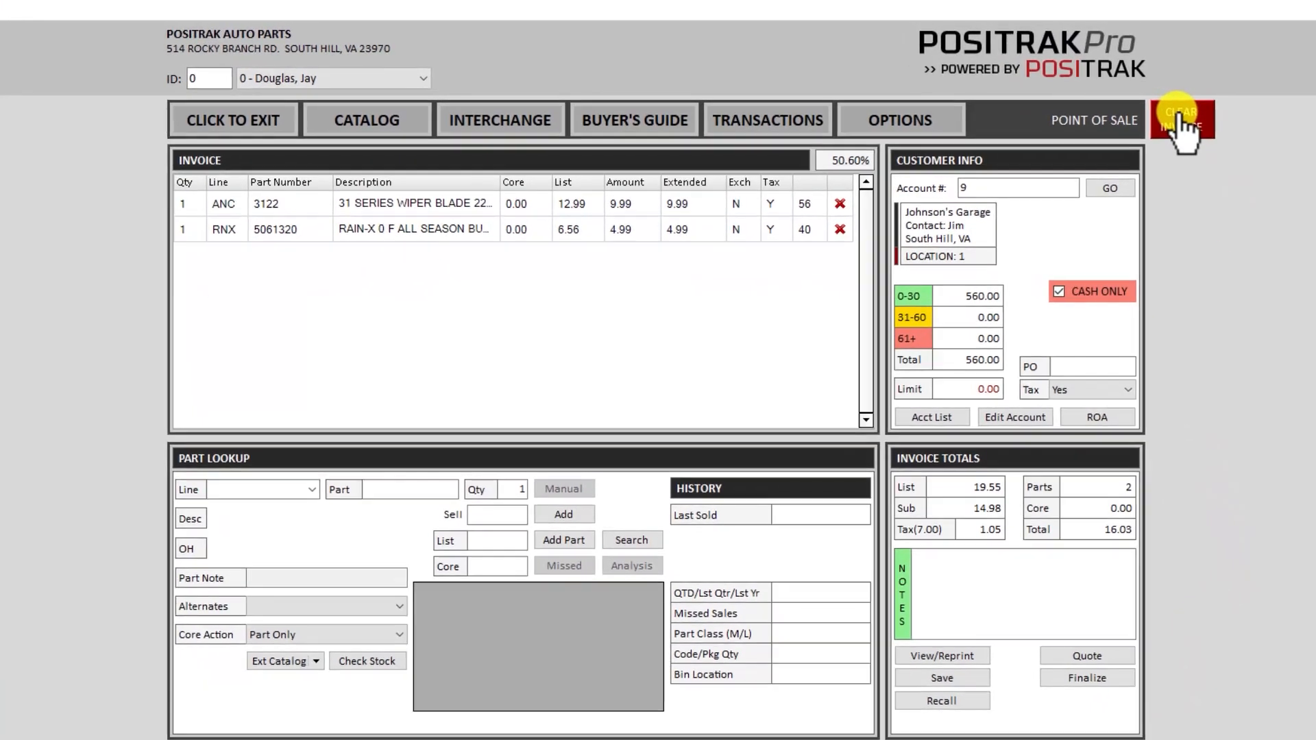
- Cancel the 16.03 invoice with Yes, then open the Reprint Ticket list of past invoices
{"action": "left_click", "coordinate": [1180, 123]}
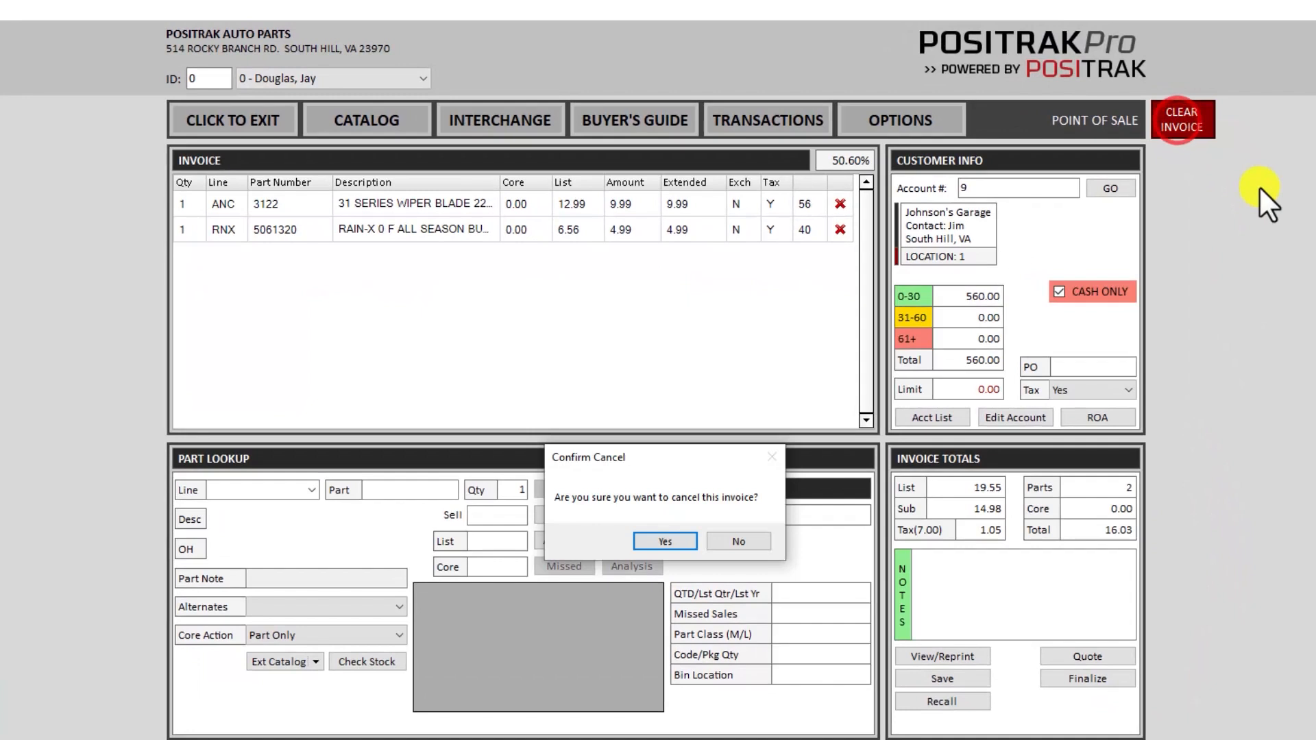
{"action": "key", "text": "Return"}
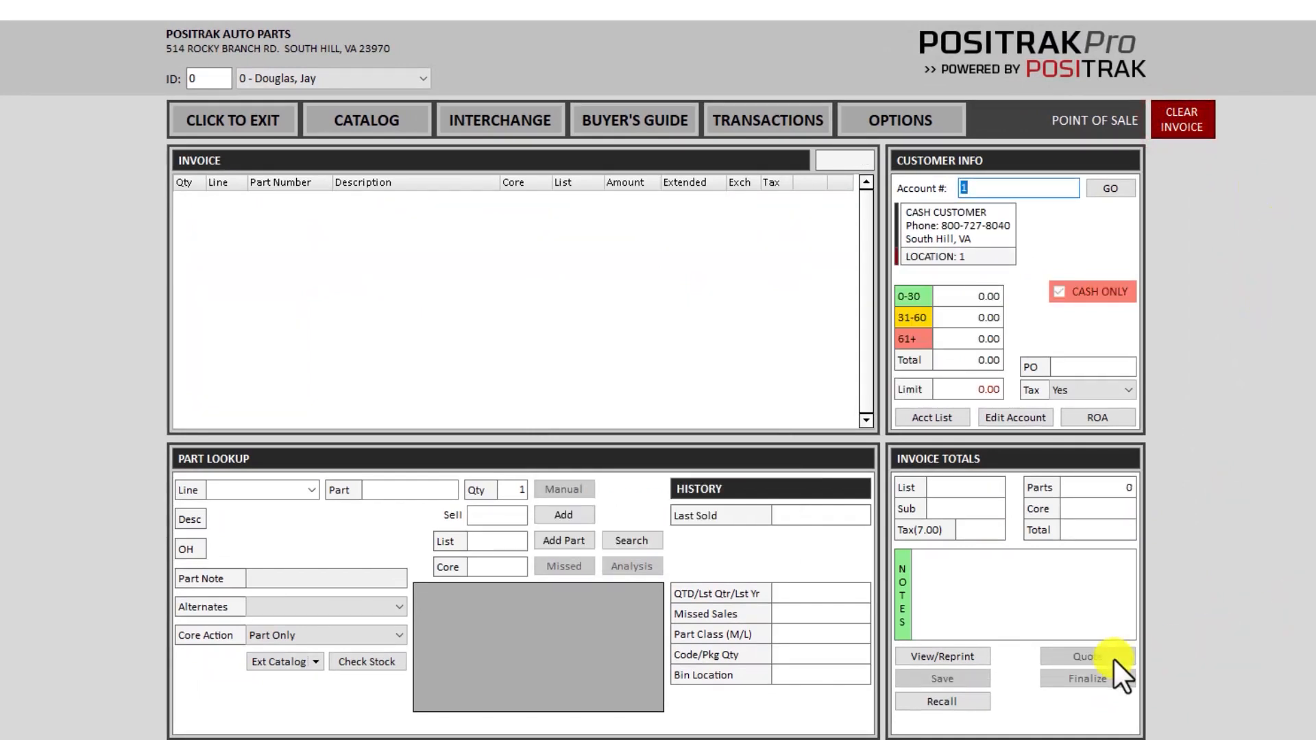
{"action": "left_click", "coordinate": [954, 655]}
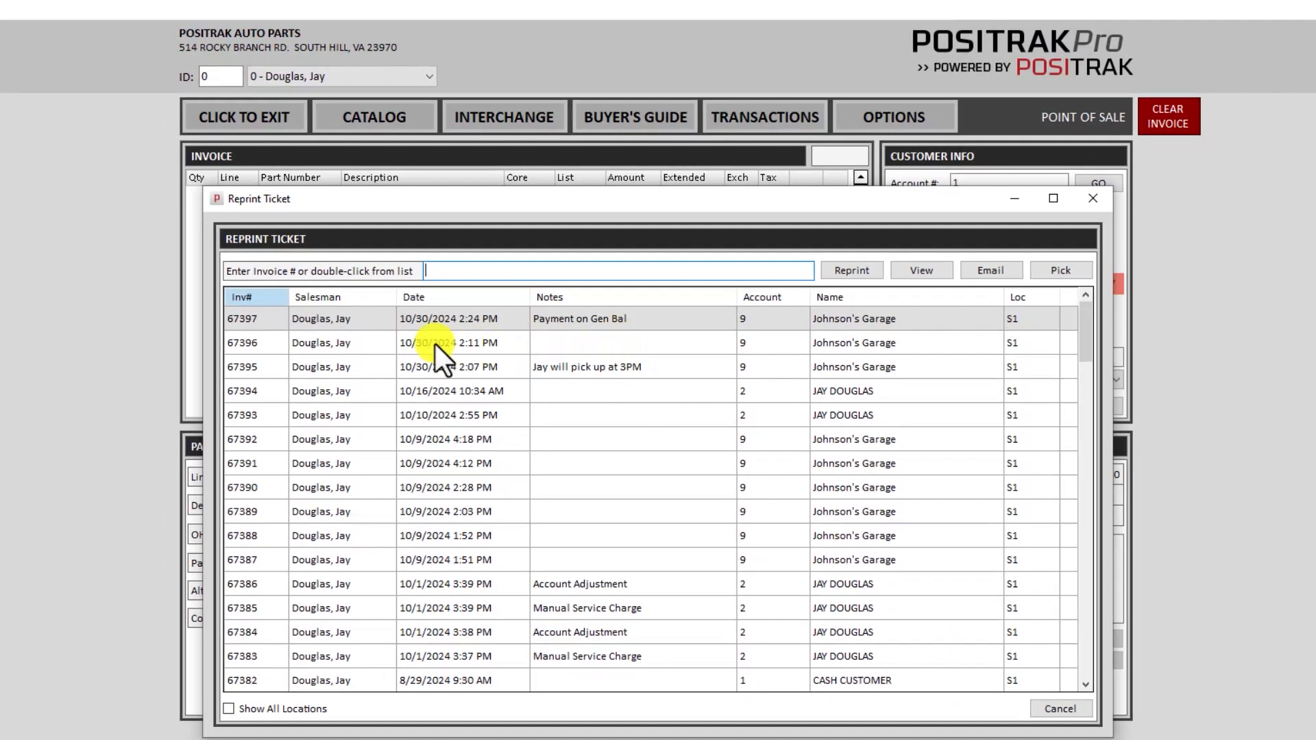
{"action": "left_click", "coordinate": [596, 342]}
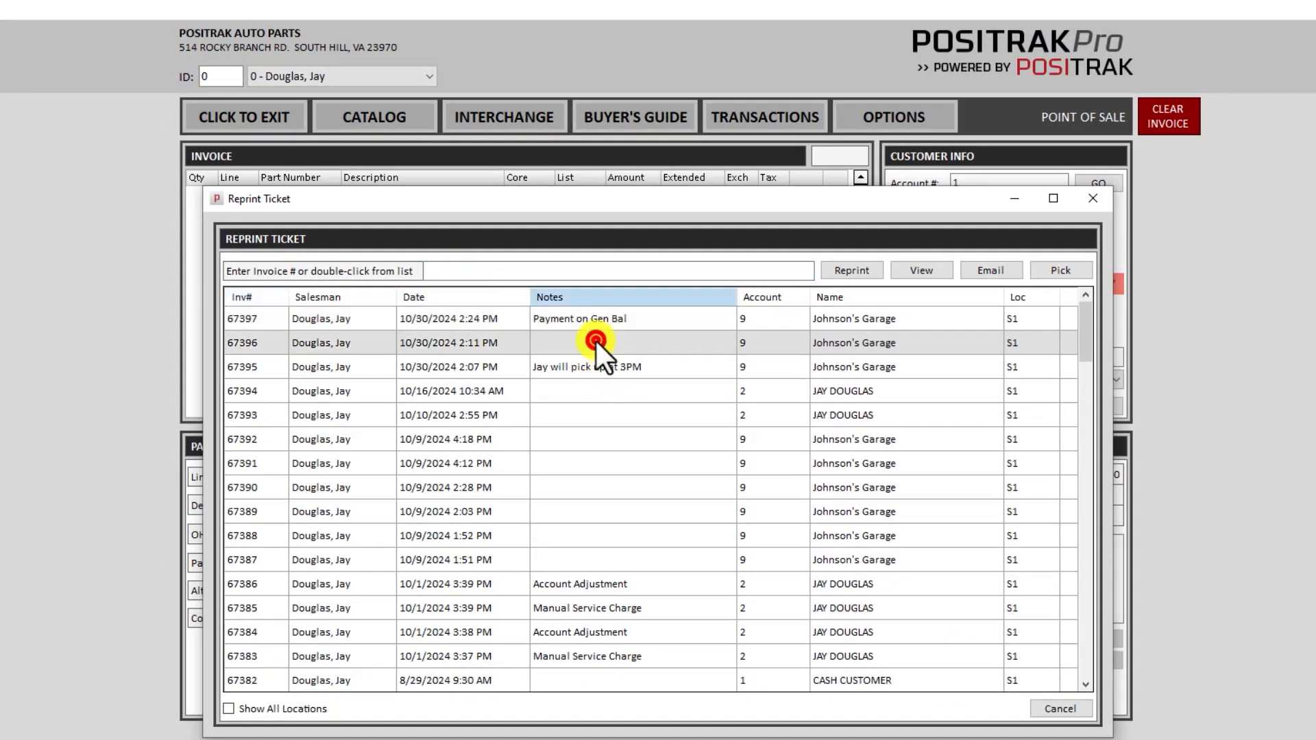
{"action": "left_click", "coordinate": [916, 272]}
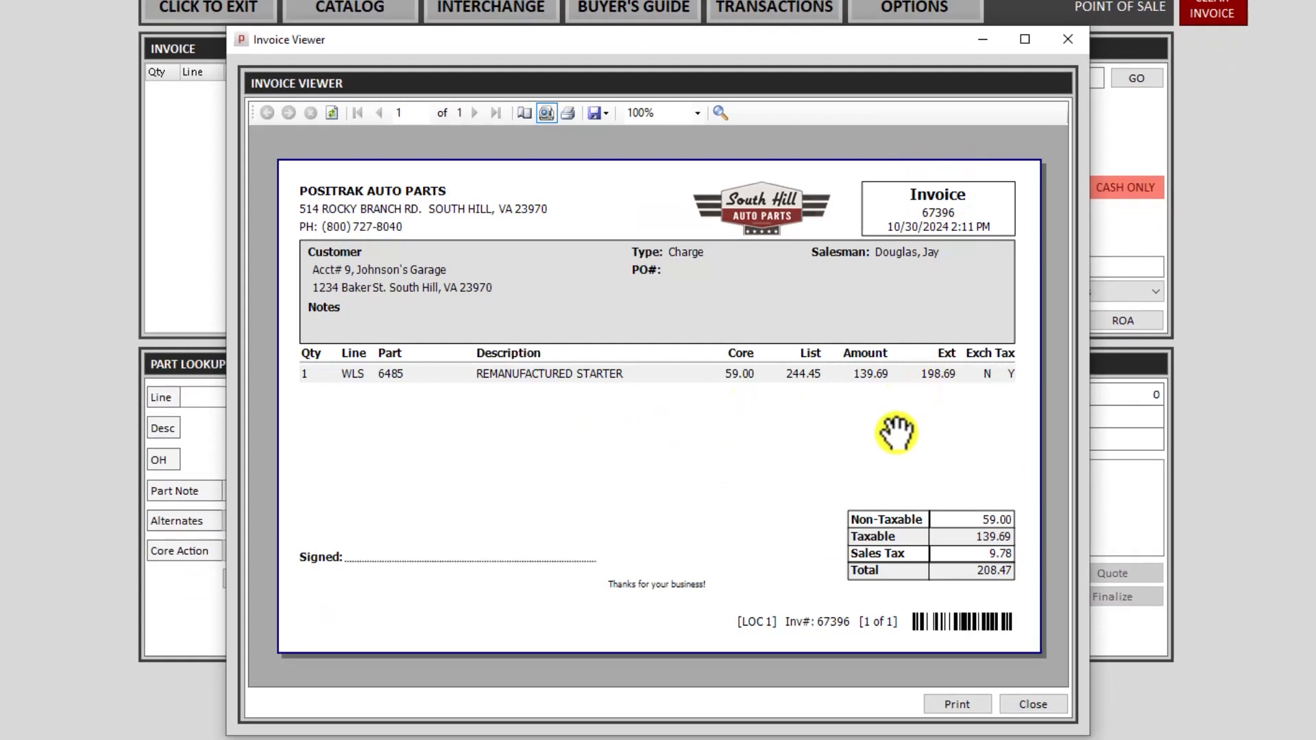
{"action": "left_click", "coordinate": [1035, 705]}
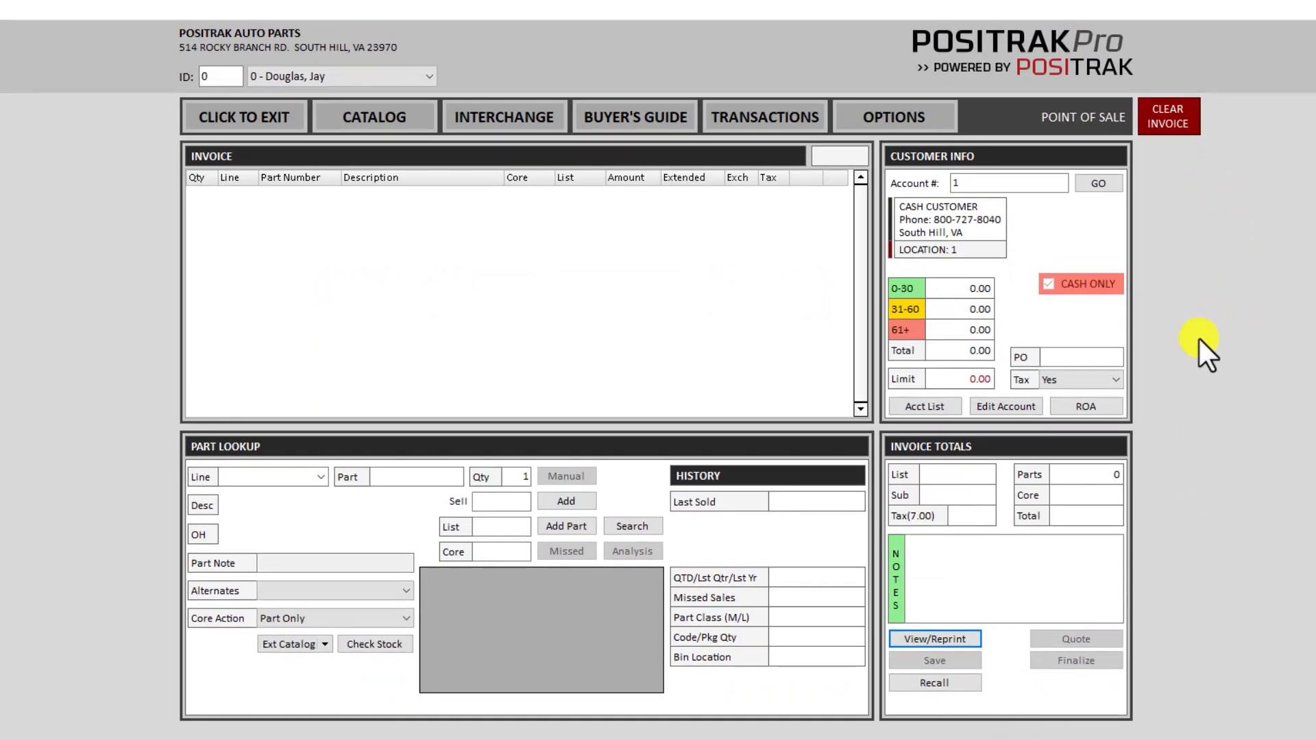
{"action": "left_click", "coordinate": [764, 130]}
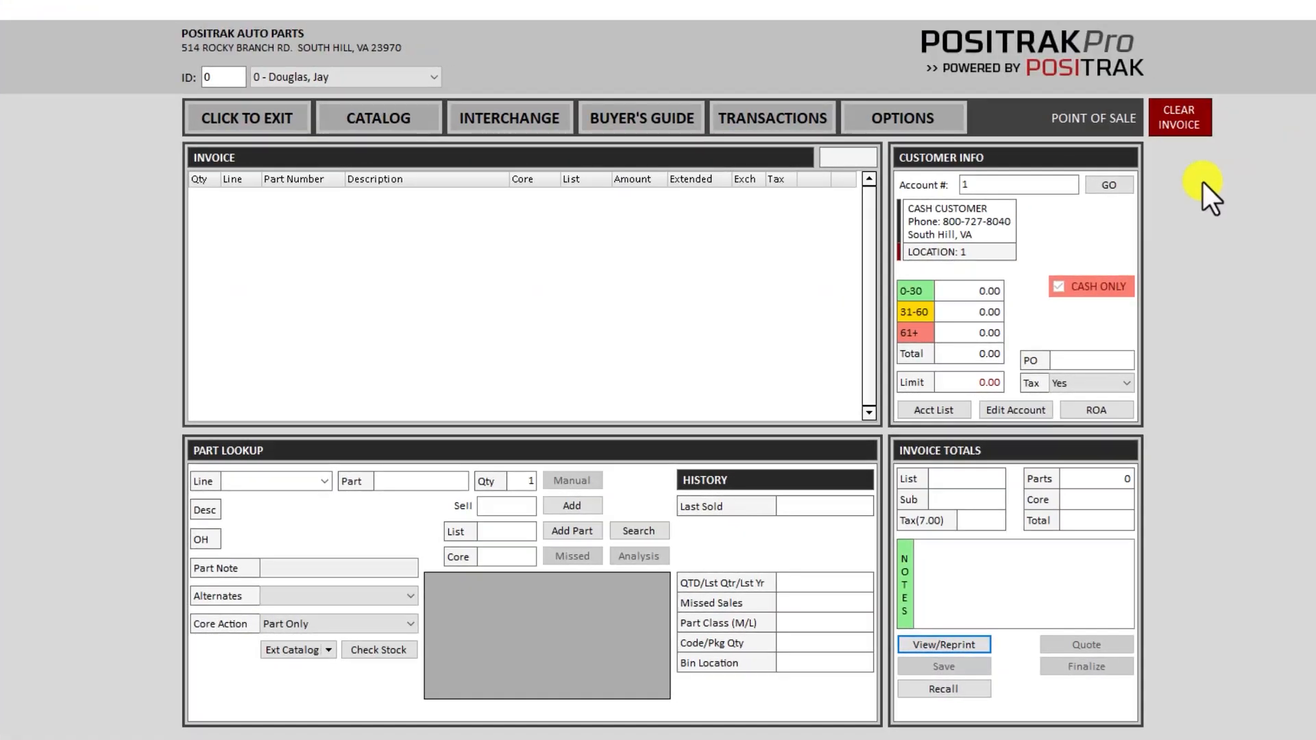
- Enter account 9 and review its transaction history, checking options on the 3122 sale
{"action": "left_click", "coordinate": [1011, 185]}
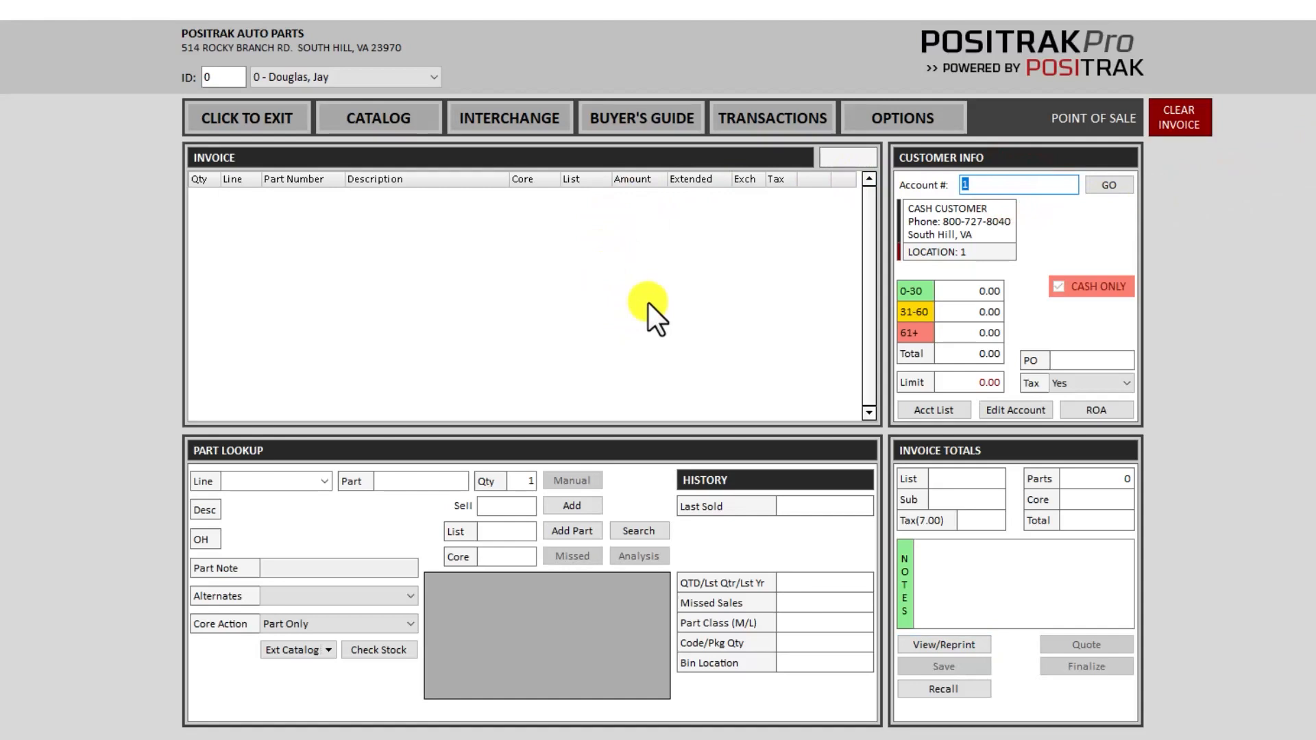
{"action": "type", "text": "9"}
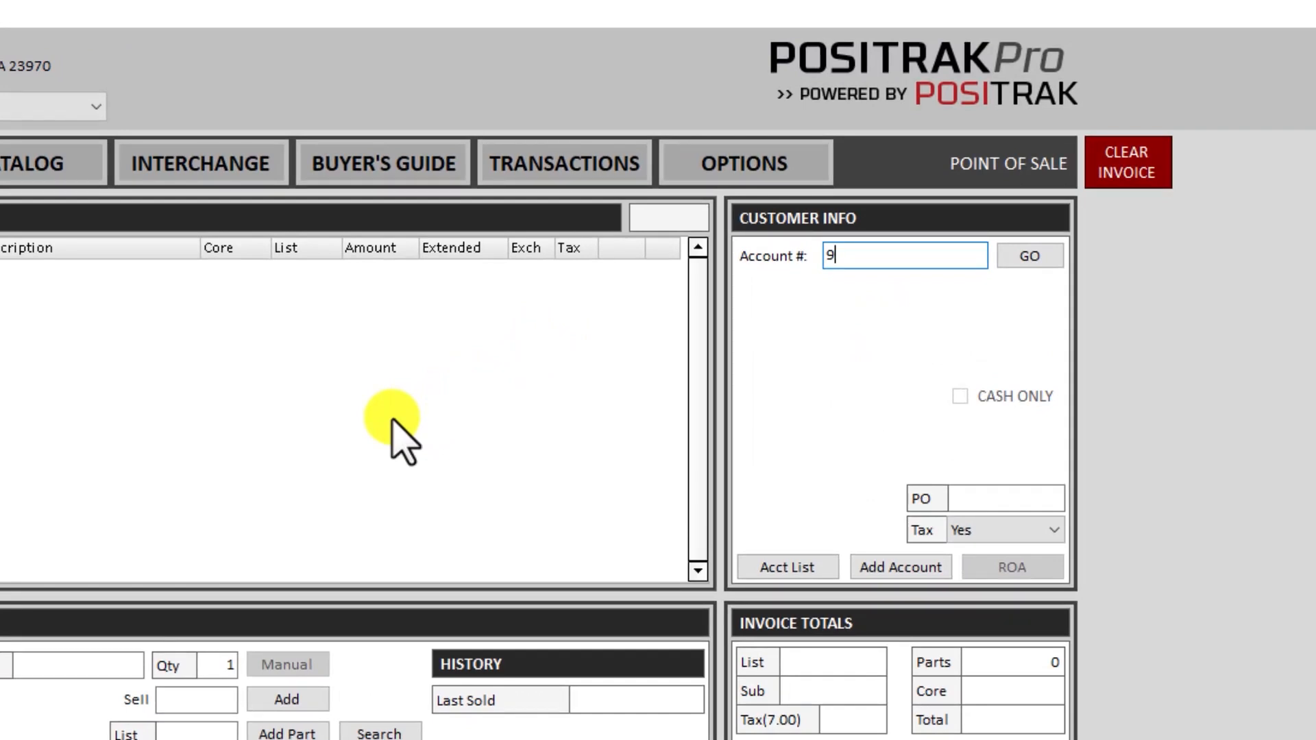
{"action": "type", "text": "h"}
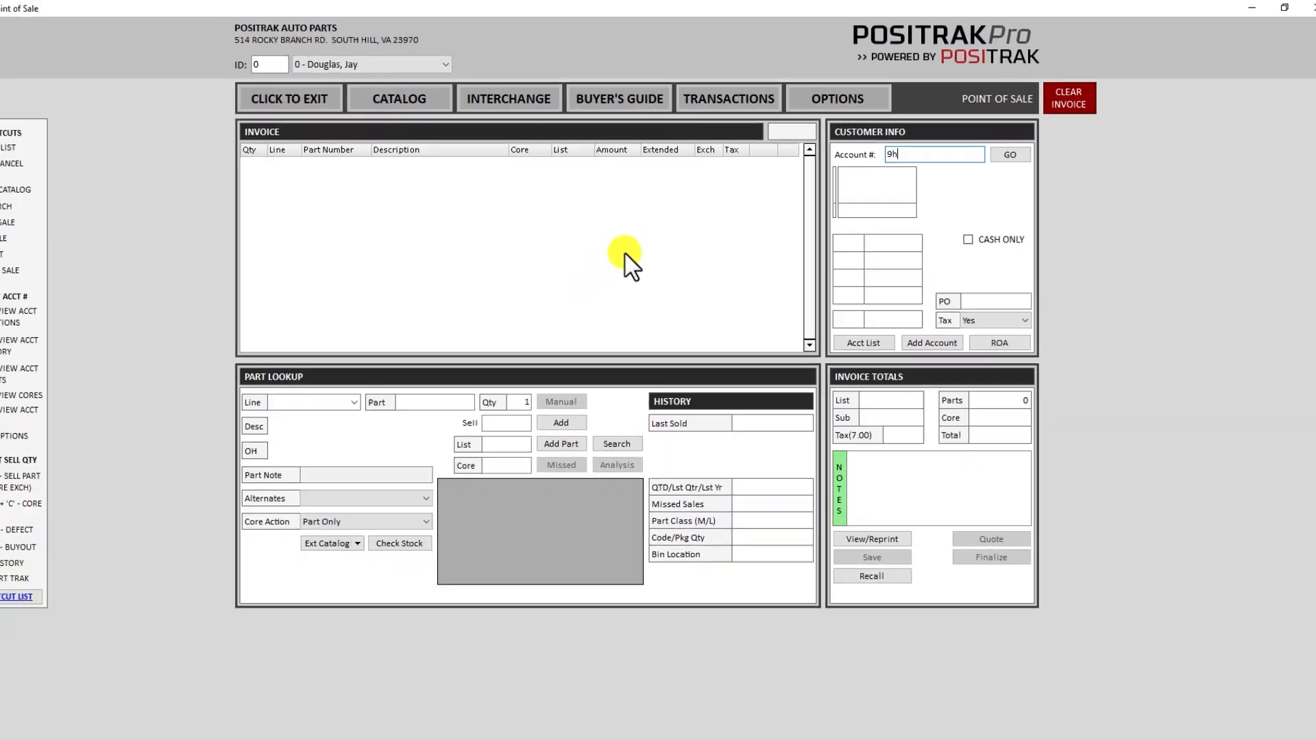
{"action": "key", "text": "Return"}
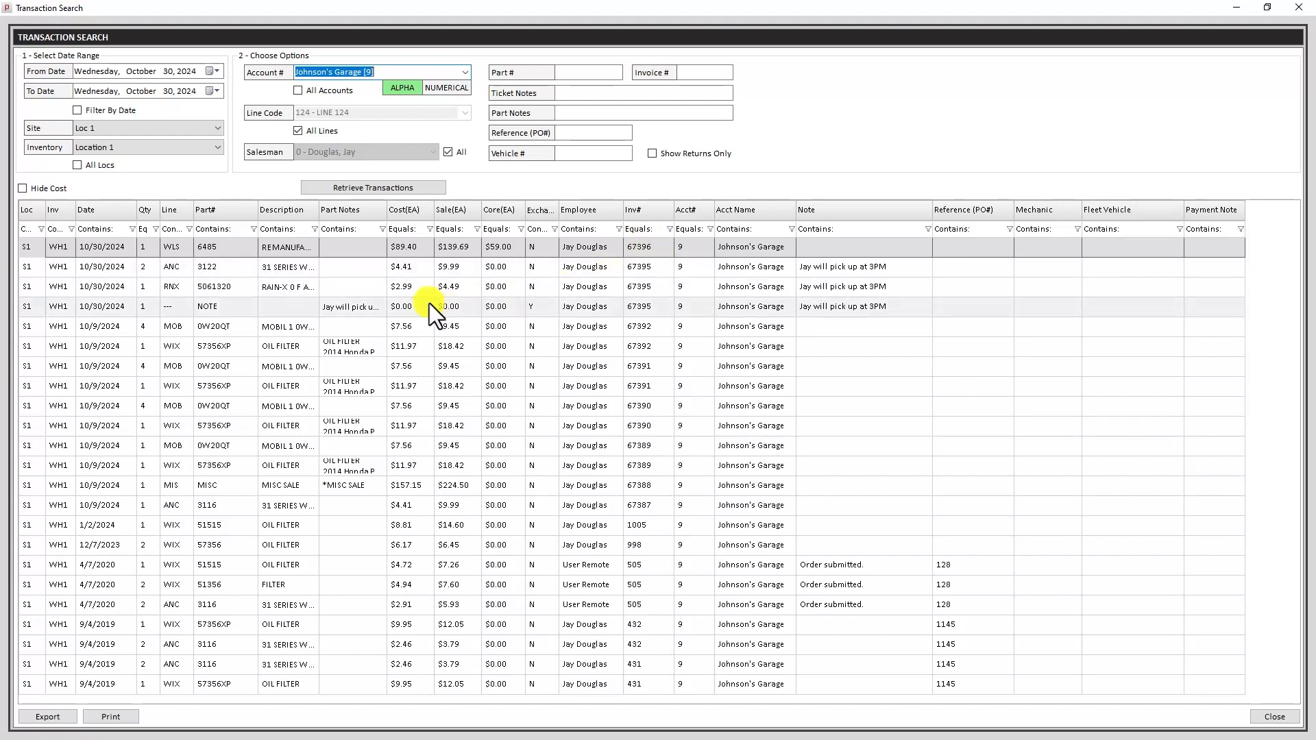
{"action": "right_click", "coordinate": [418, 269]}
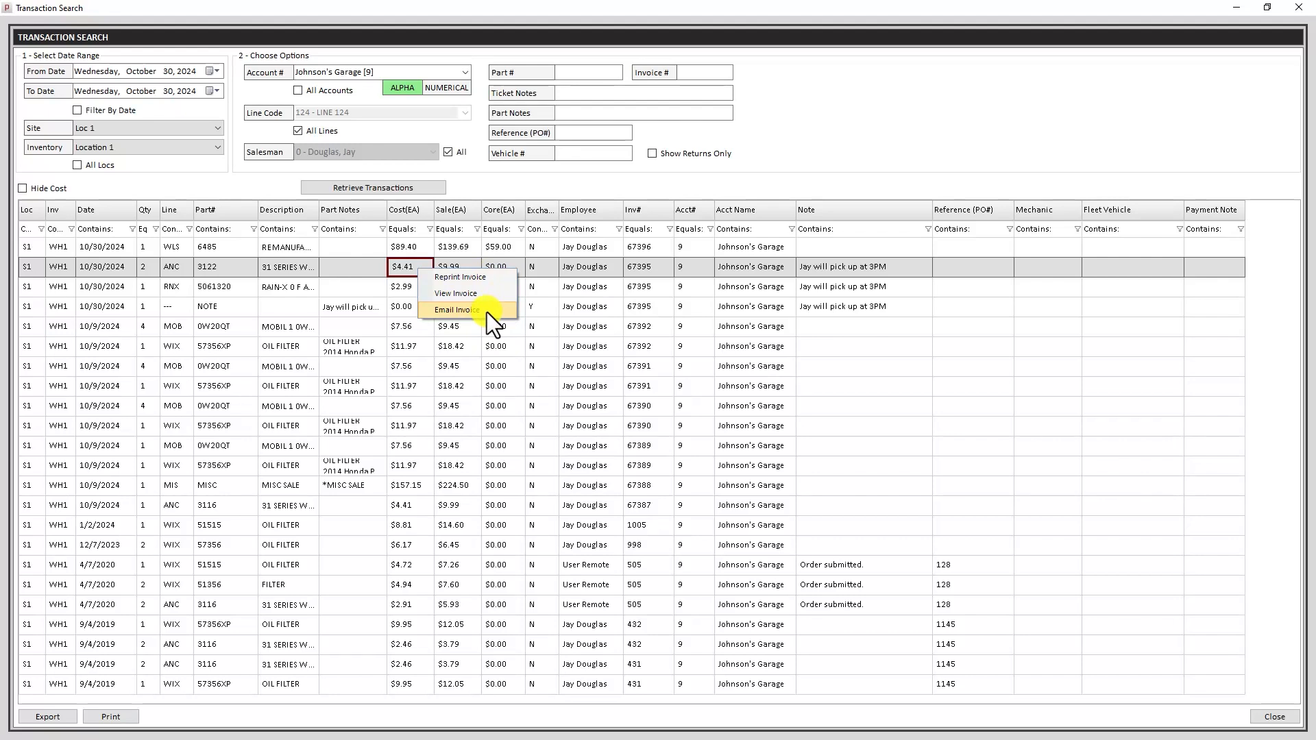
{"action": "left_click", "coordinate": [1274, 716]}
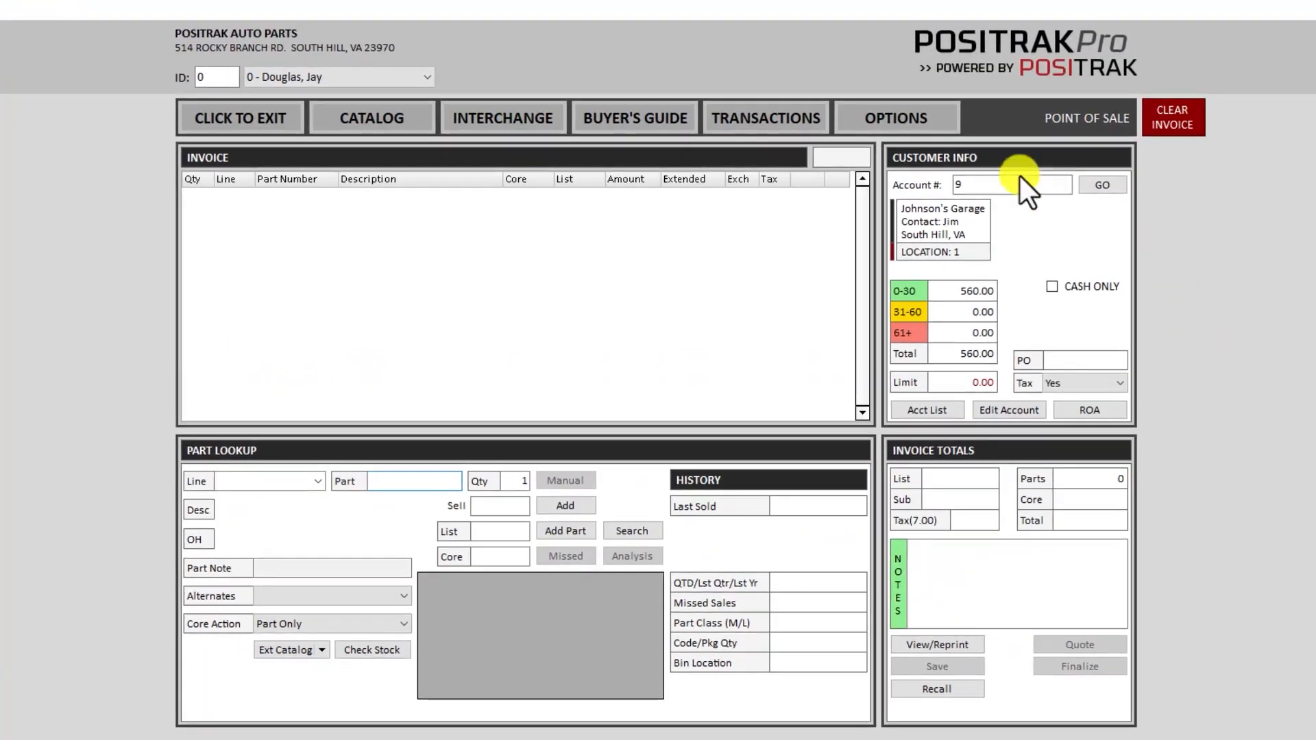
- Look up part 3122 and choose the ANC 22-inch wiper blade
{"action": "left_click", "coordinate": [1008, 185]}
{"action": "key", "text": "Return"}
{"action": "type", "text": "3122"}
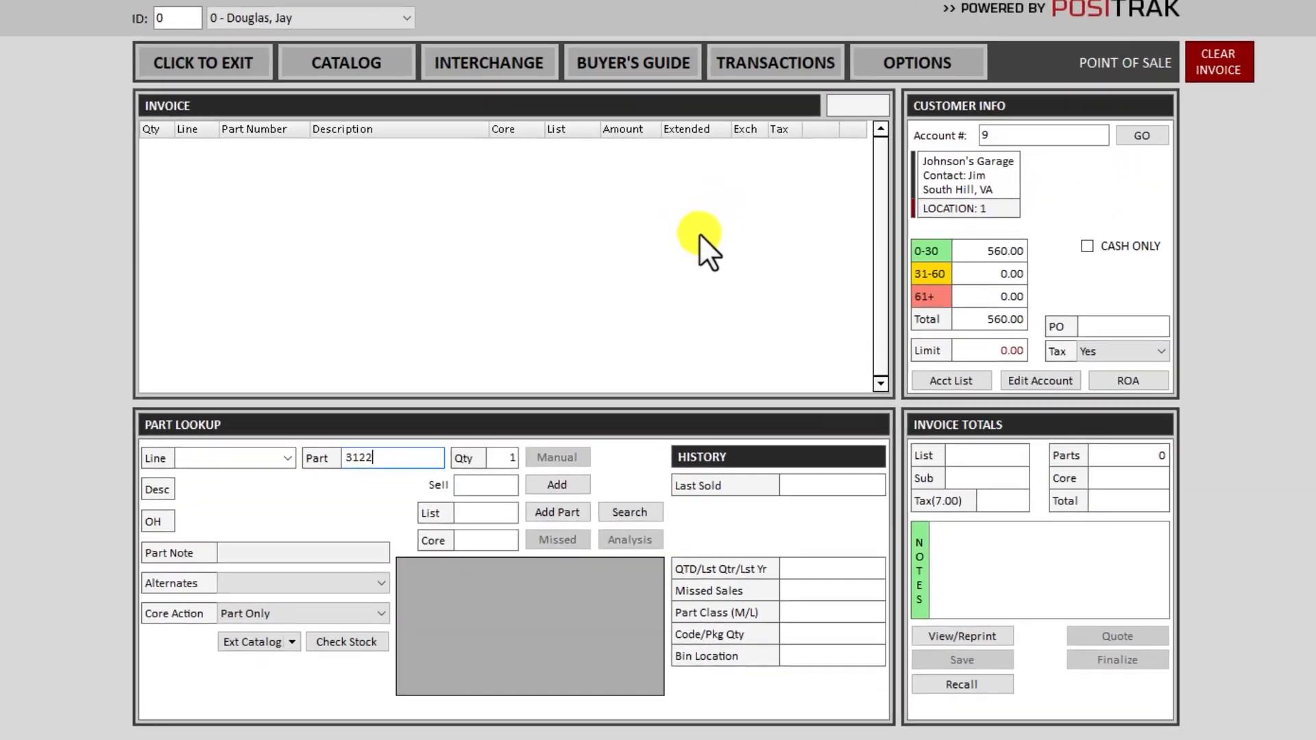
{"action": "key", "text": "Return"}
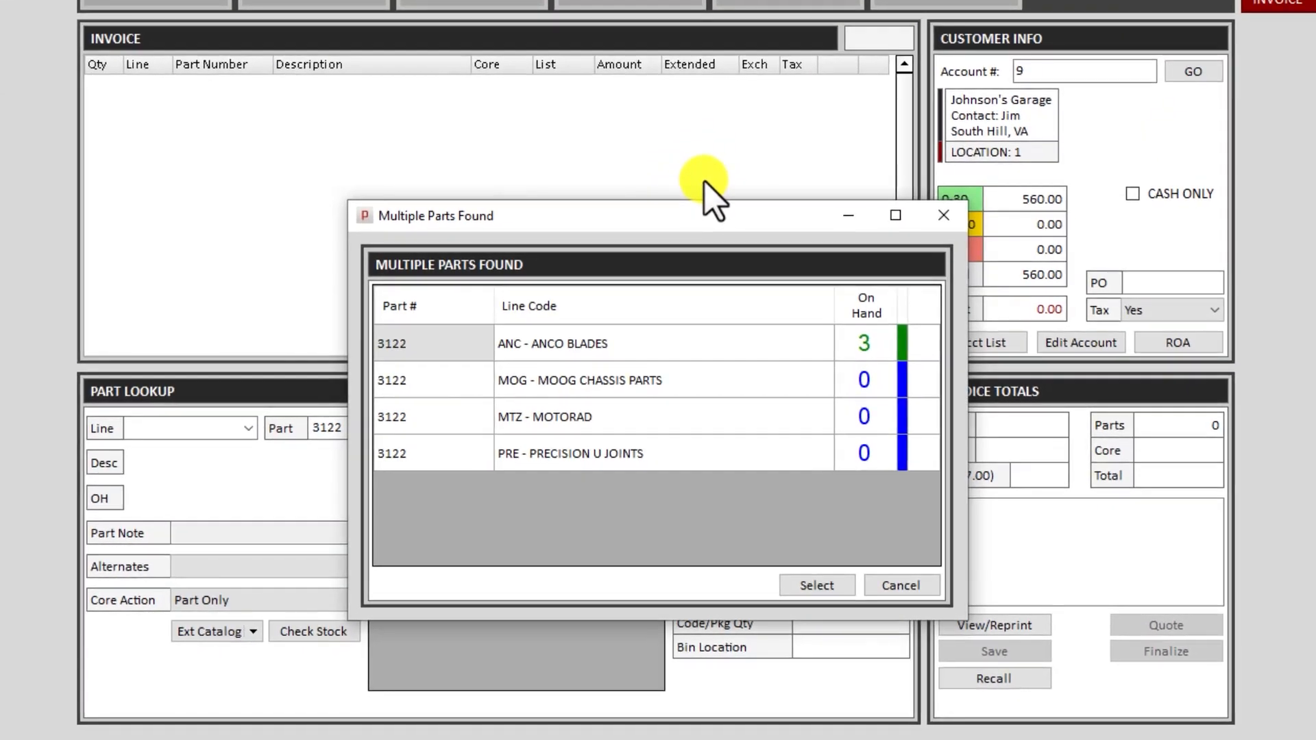
{"action": "key", "text": "Return"}
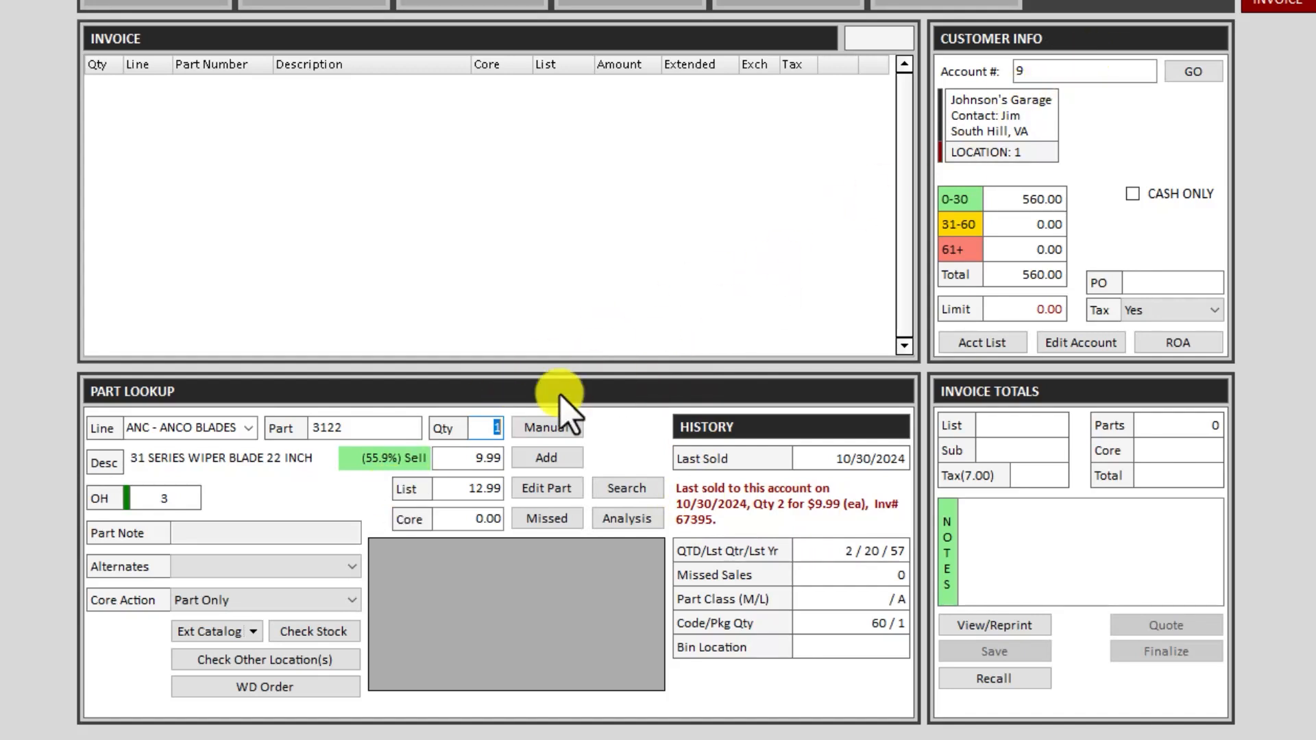
- Check the account's 3122 purchase history: two bought on 10/30/2024
{"action": "left_click", "coordinate": [1033, 72]}
{"action": "left_click", "coordinate": [484, 428]}
{"action": "left_click", "coordinate": [483, 427]}
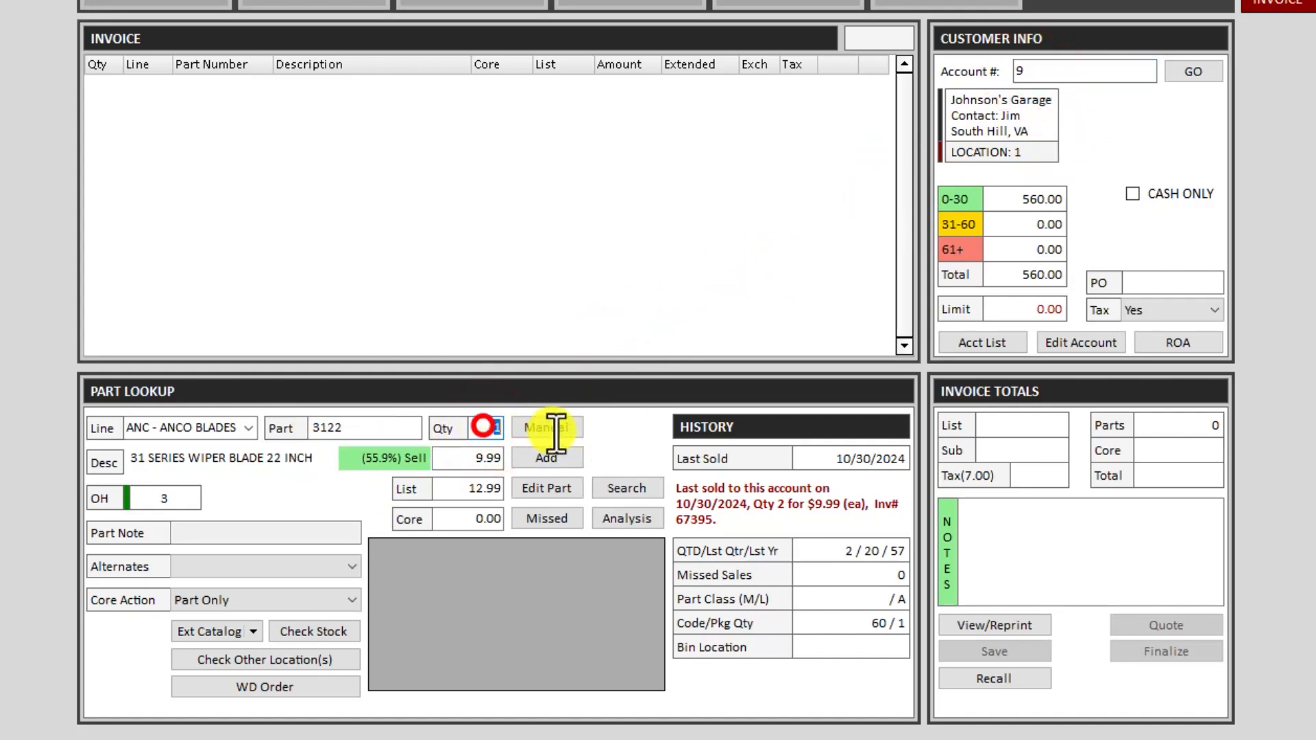
{"action": "type", "text": "h"}
{"action": "key", "text": "Return"}
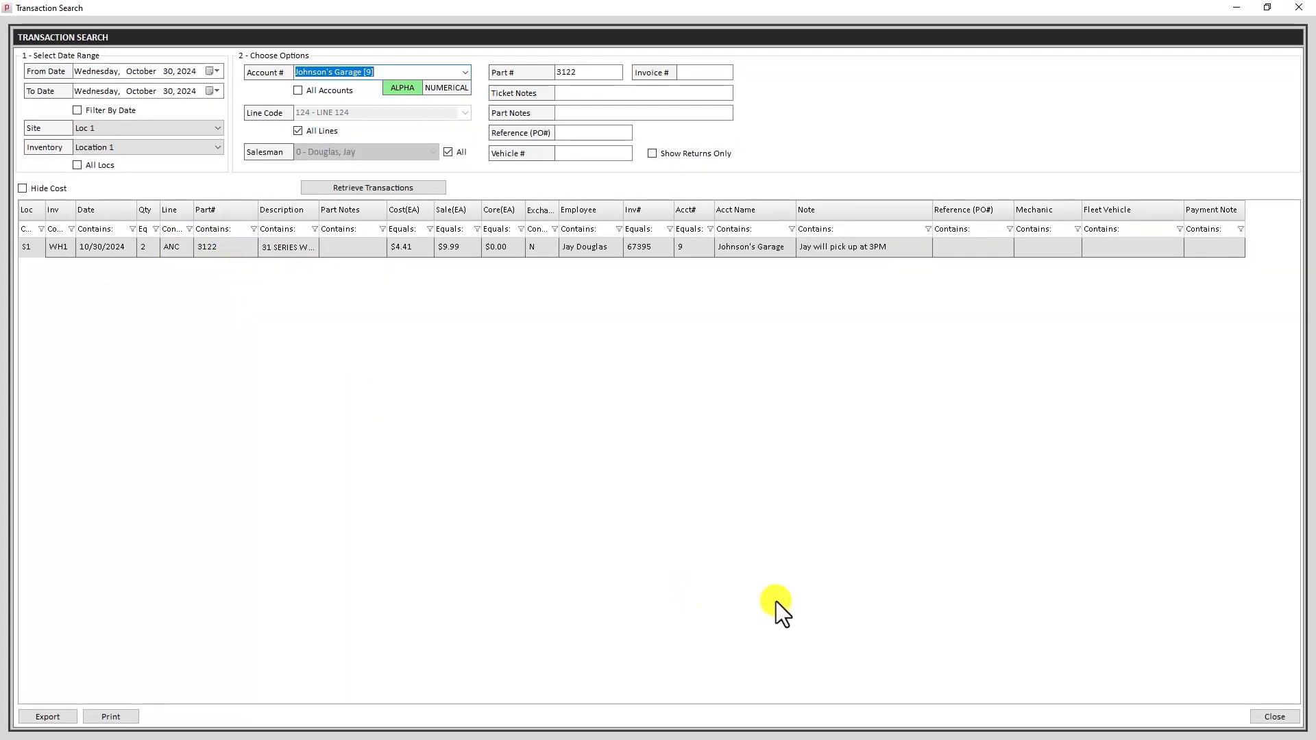
{"action": "left_click", "coordinate": [1264, 717]}
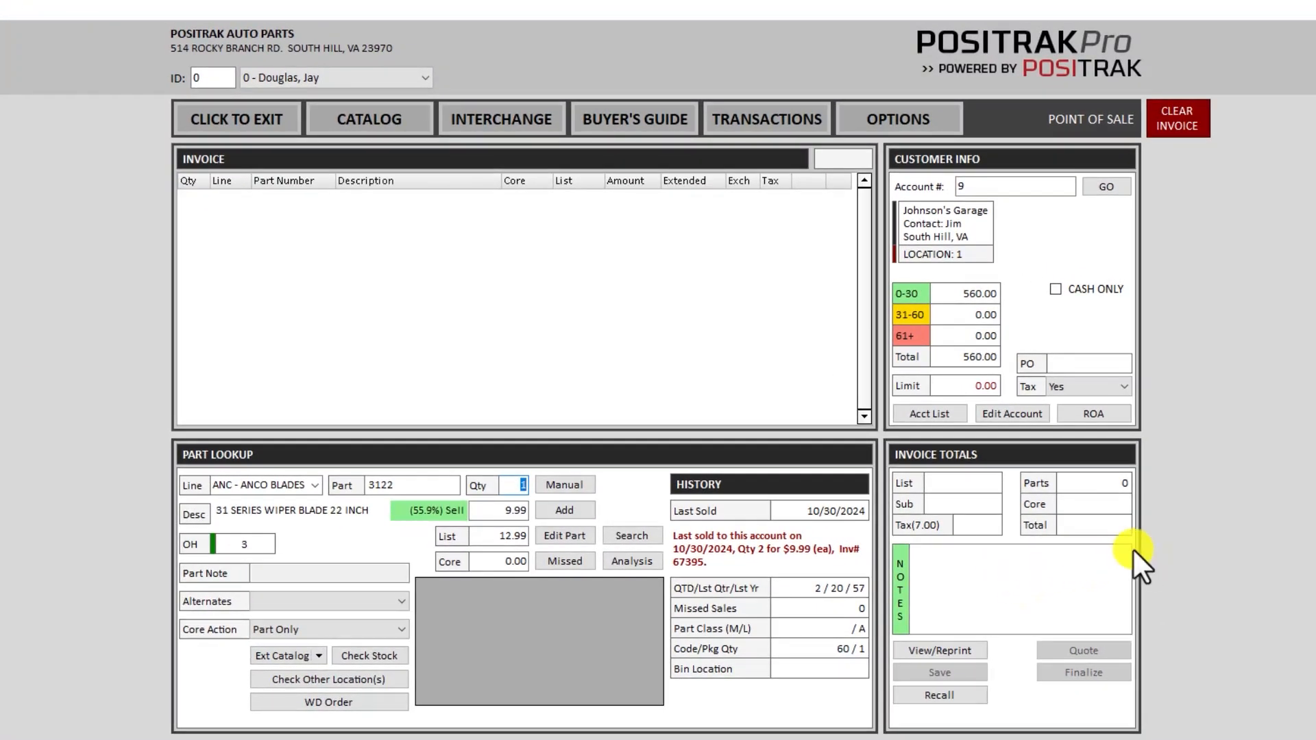
- Add the 3122 wiper blade and Rain-X 5061320 to the invoice
{"action": "key", "text": "Return"}
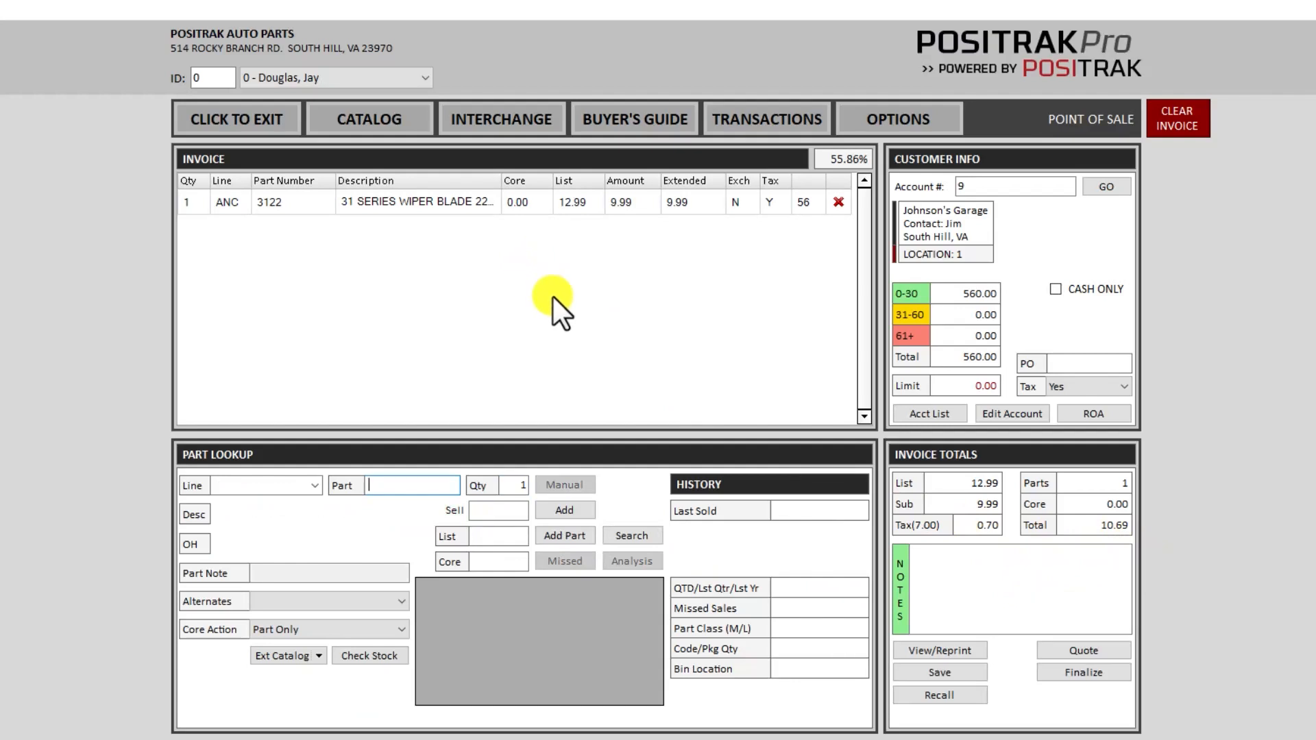
{"action": "type", "text": "5061320"}
{"action": "key", "text": "Return"}
{"action": "key", "text": "Return"}
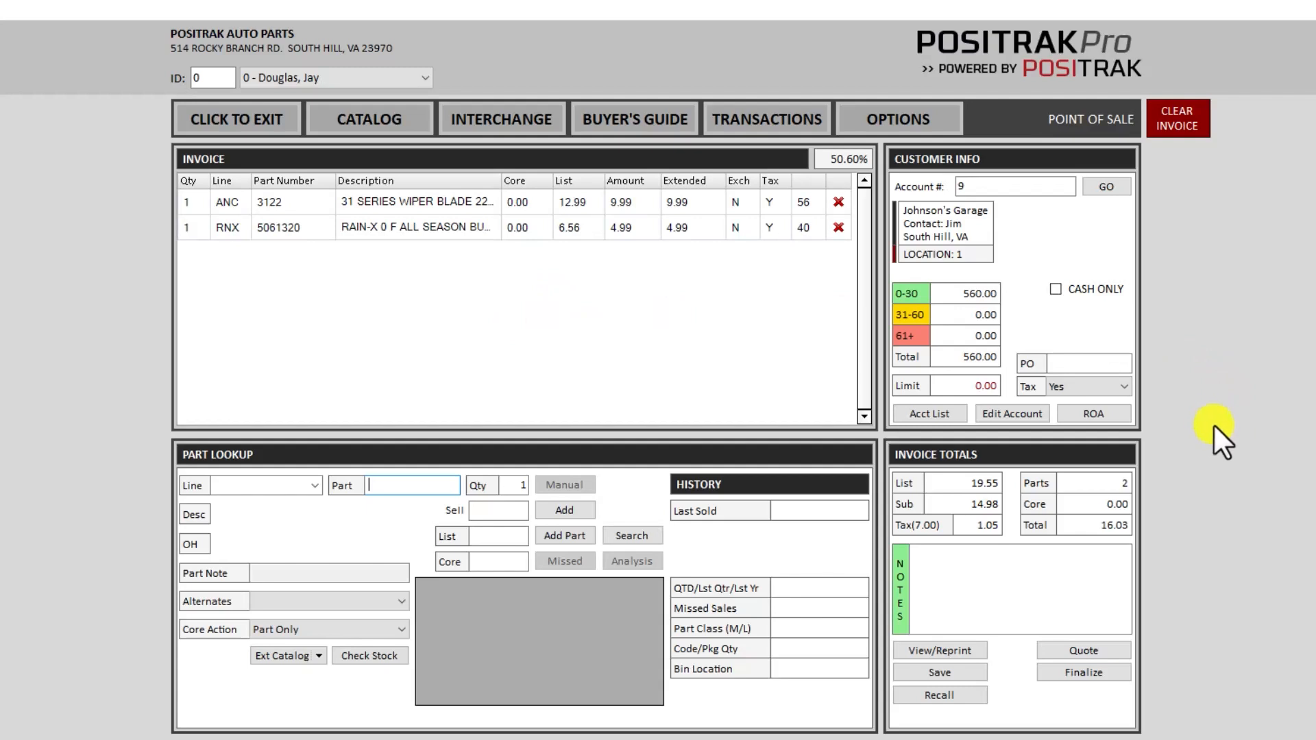
- Save the 16.03 invoice as a hold ticket without printing it
{"action": "left_click", "coordinate": [939, 674]}
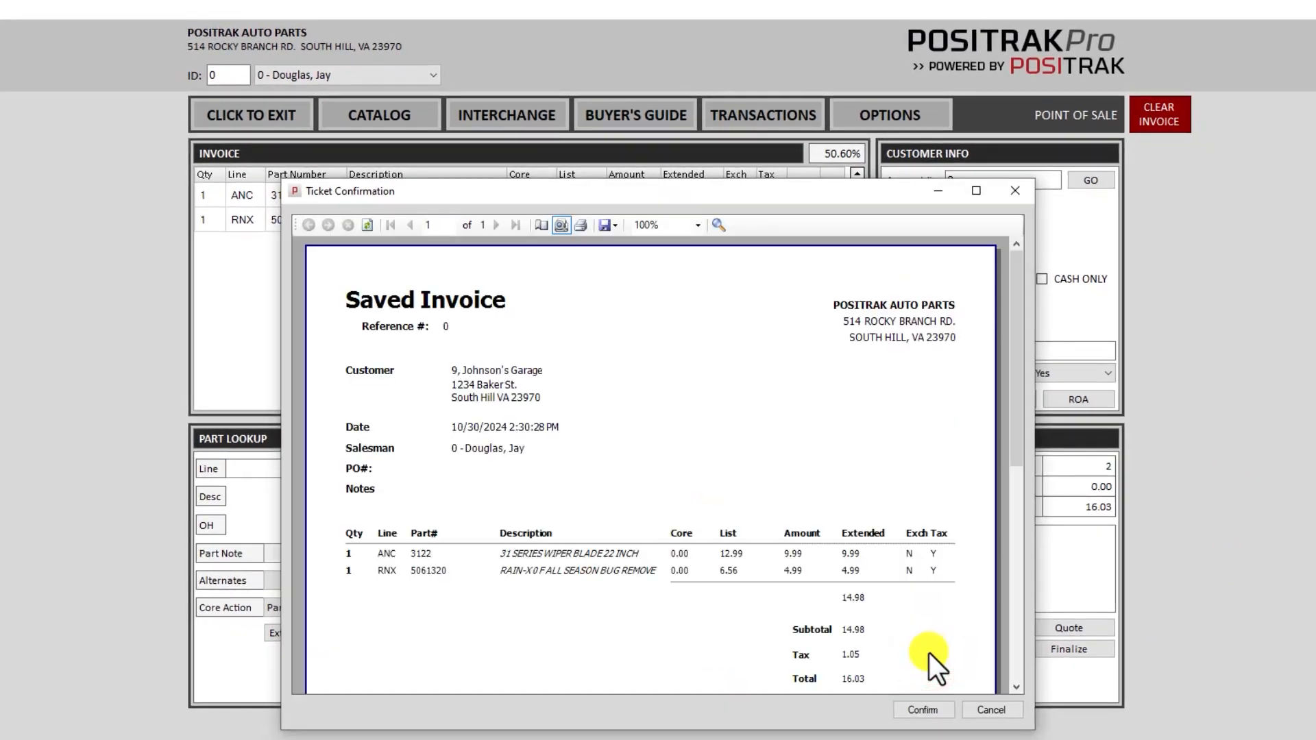
{"action": "left_click", "coordinate": [919, 713]}
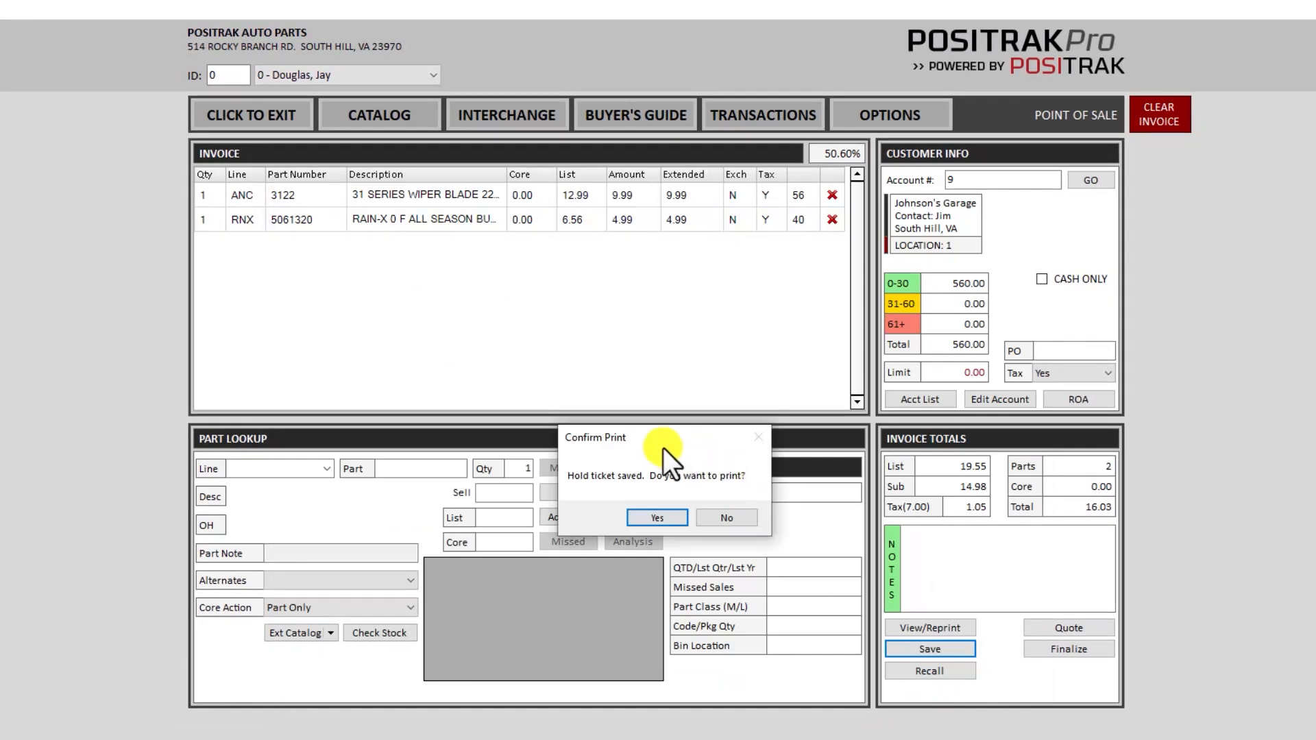
{"action": "left_click", "coordinate": [743, 520]}
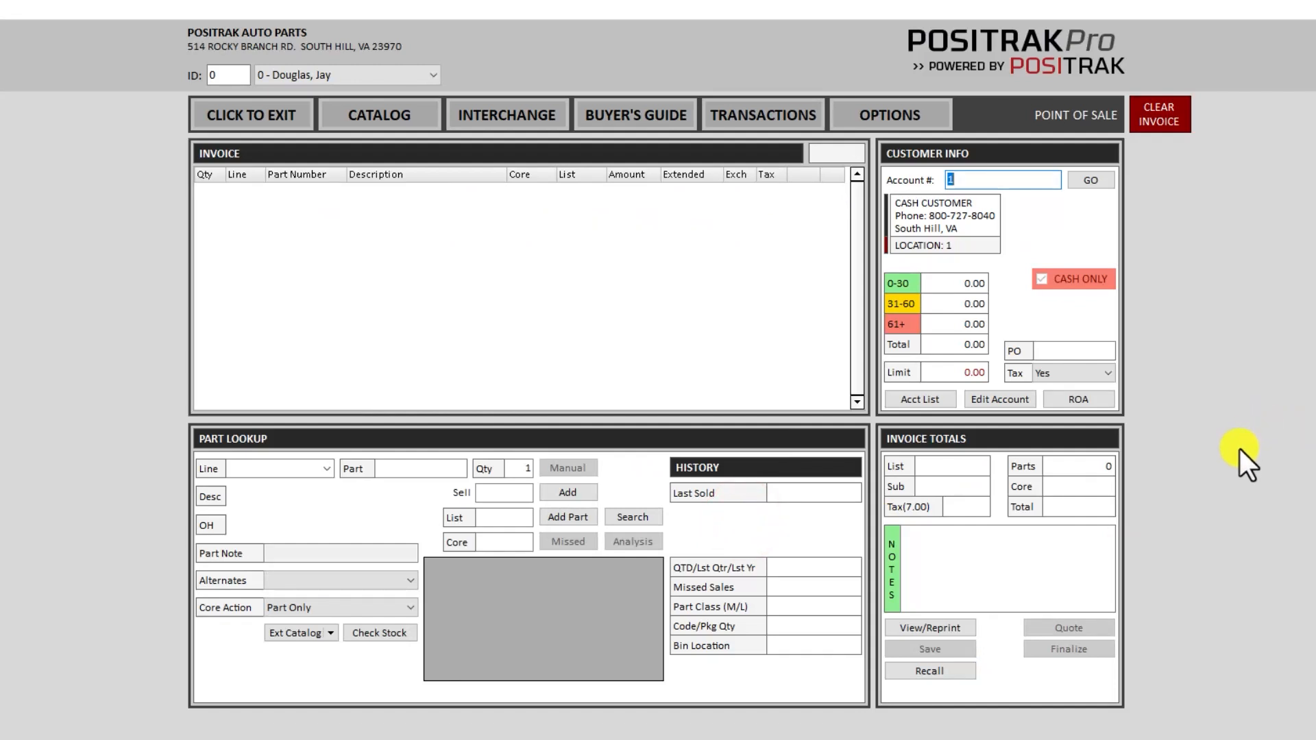
- Recall hold ticket 236 and delete its Rain-X line, leaving a 10.69 total
{"action": "left_click", "coordinate": [931, 671]}
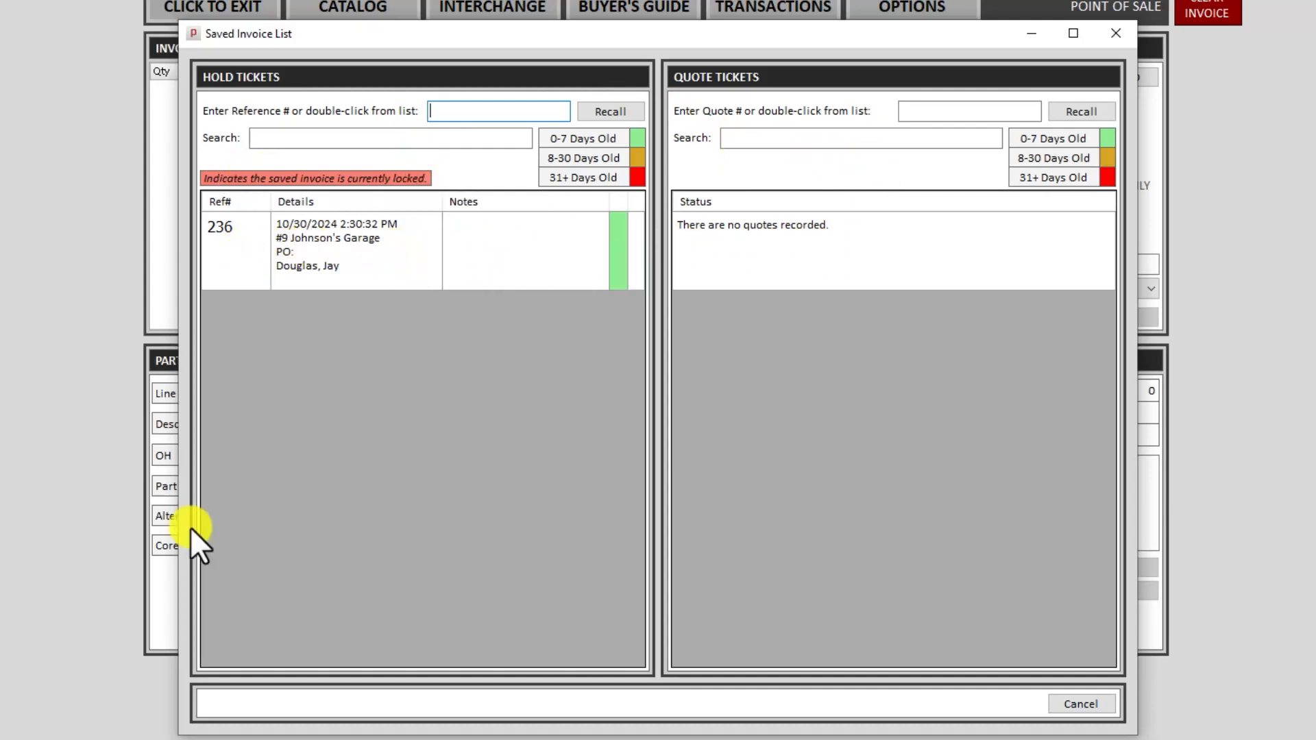
{"action": "left_click", "coordinate": [321, 137]}
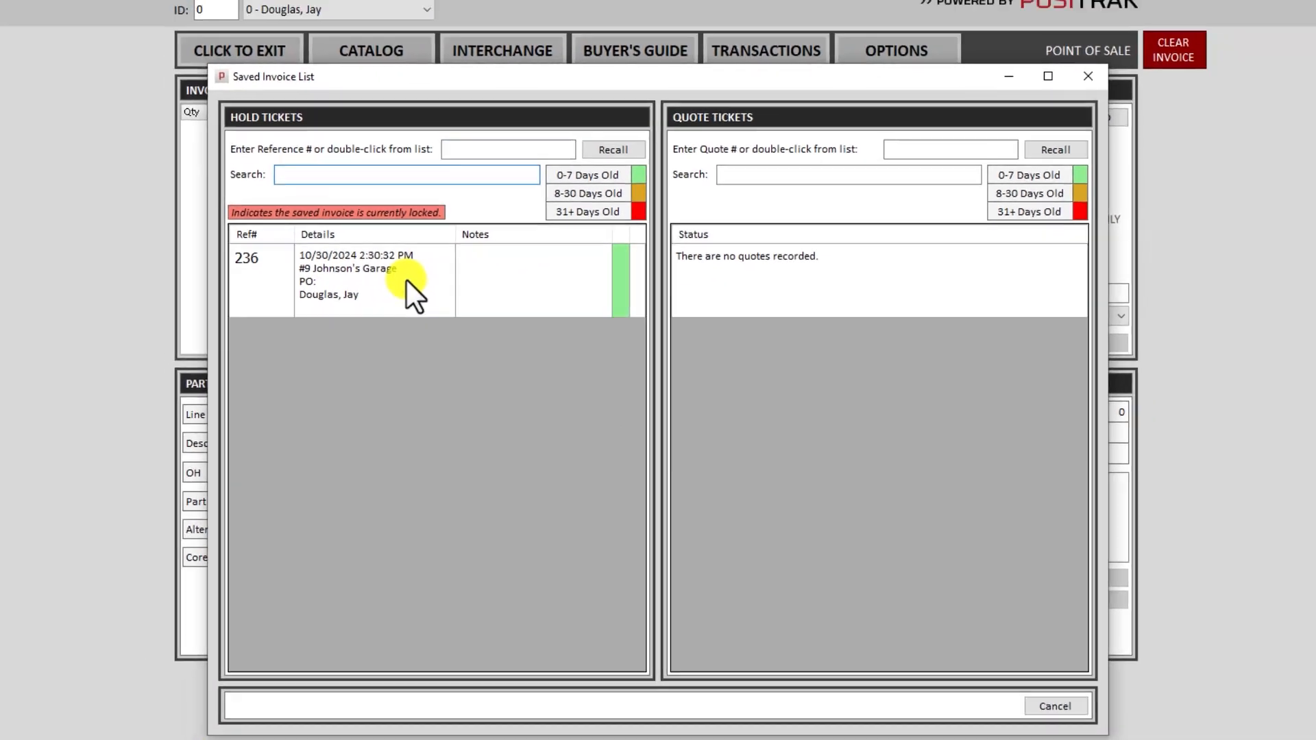
{"action": "double_click", "coordinate": [389, 250]}
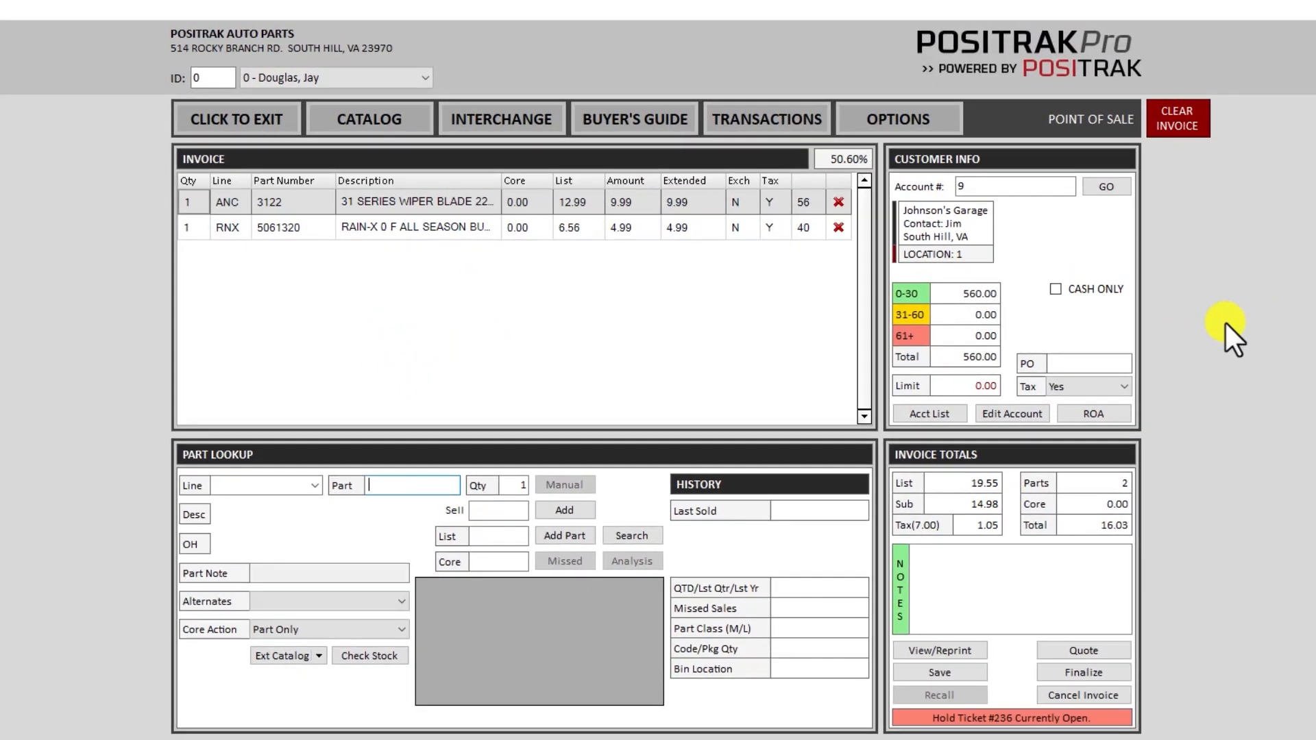
{"action": "left_click", "coordinate": [837, 228]}
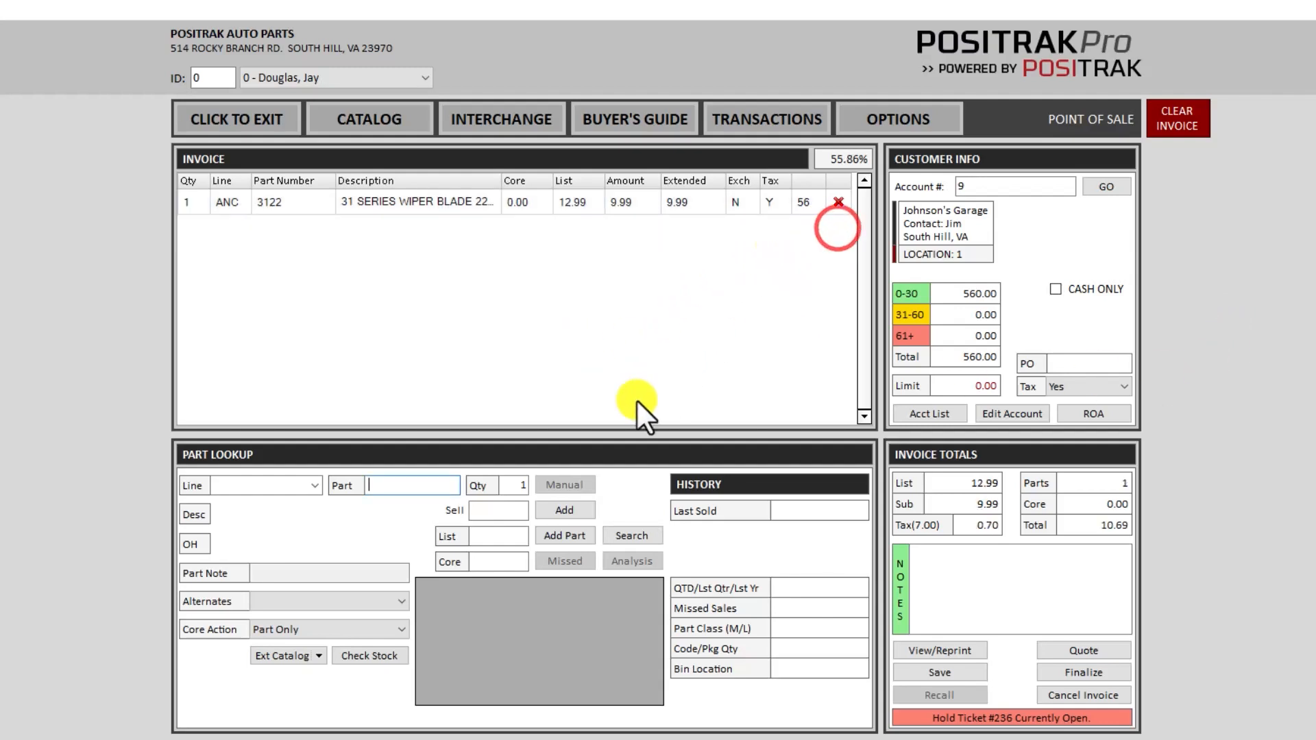